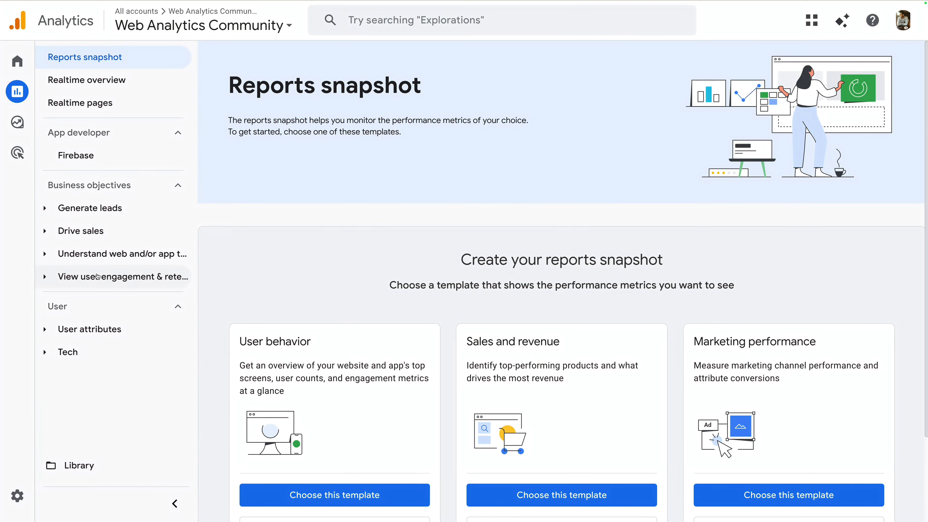
- Expand the Drive sales topic under Business objectives and look through its reports
{"action": "left_click", "coordinate": [66, 229]}
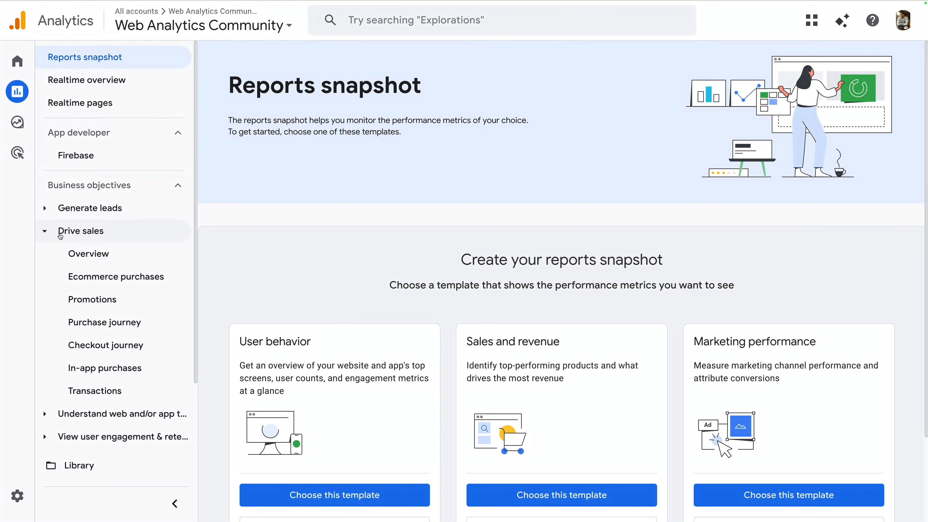
{"action": "scroll", "coordinate": [90, 253], "scroll_direction": "down", "scroll_amount": 1}
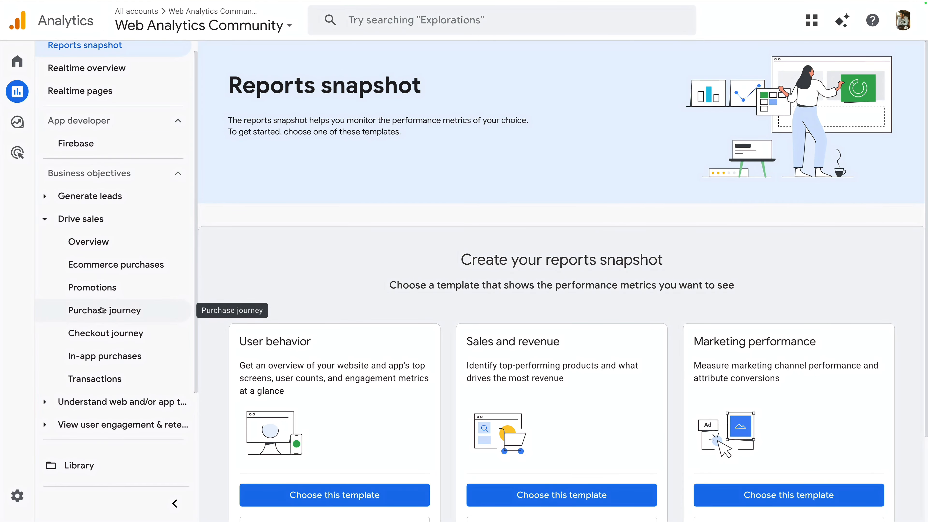
{"action": "scroll", "coordinate": [99, 311], "scroll_direction": "down", "scroll_amount": 2}
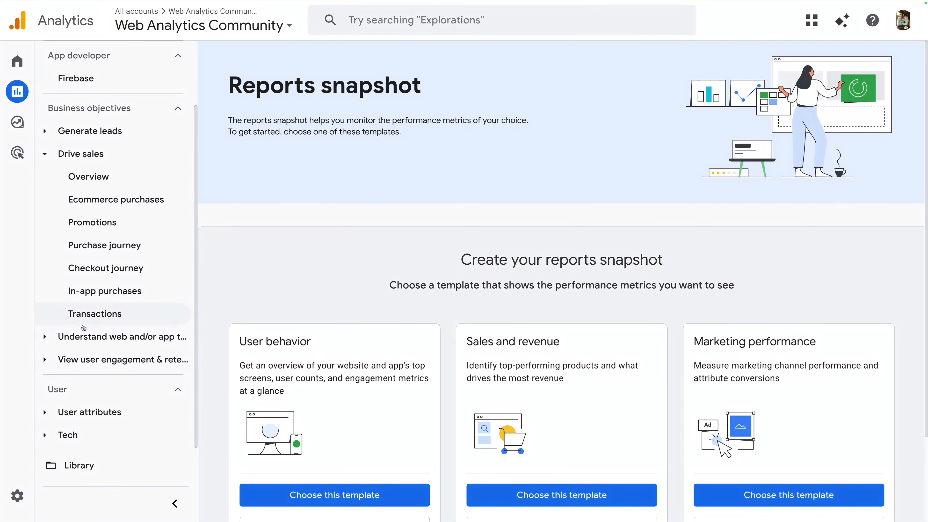
- Open the report Library and browse through the remaining report collections
{"action": "left_click", "coordinate": [89, 467]}
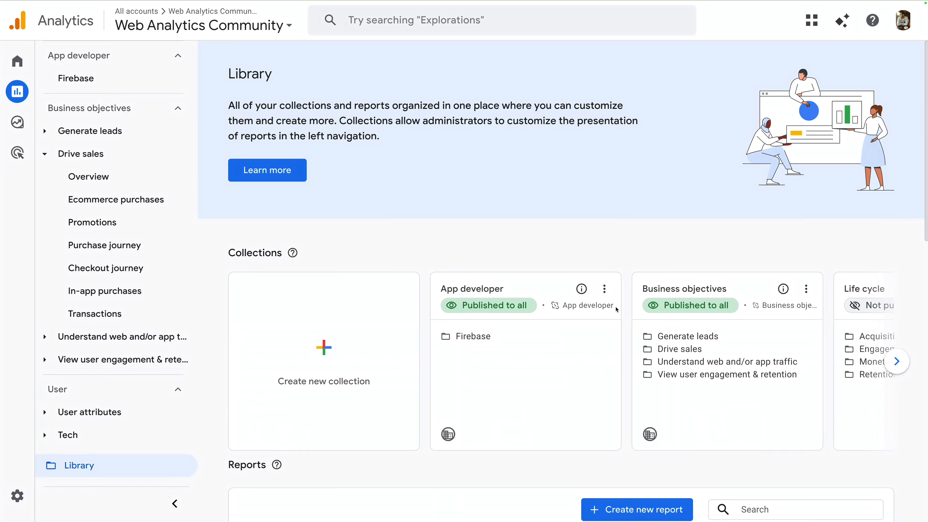
{"action": "left_click", "coordinate": [898, 349]}
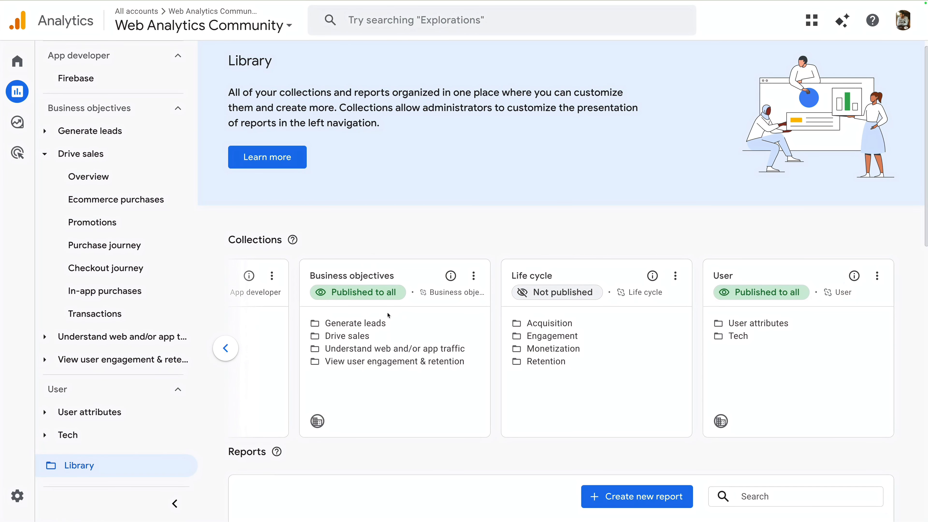
- Open the Business objectives collection for editing, review the detail reports available for it, and return to the Library
{"action": "left_click", "coordinate": [473, 277]}
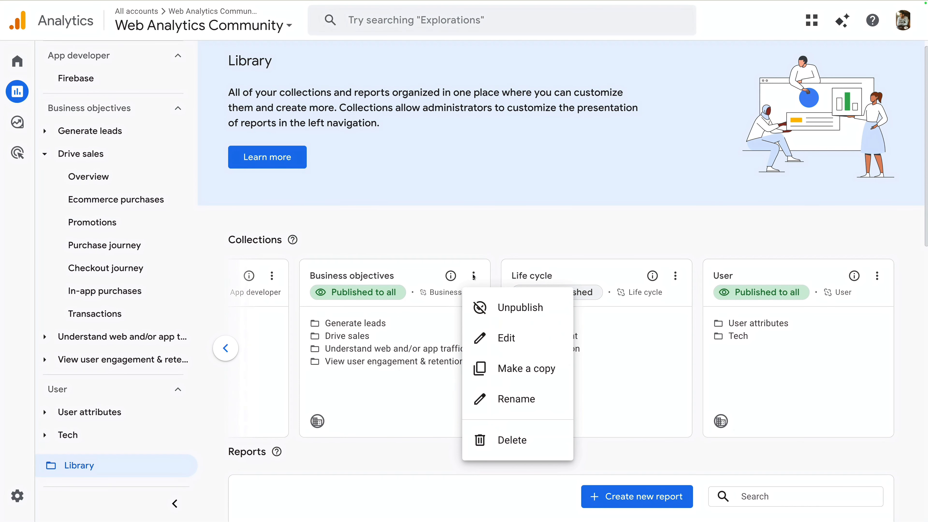
{"action": "left_click", "coordinate": [498, 344]}
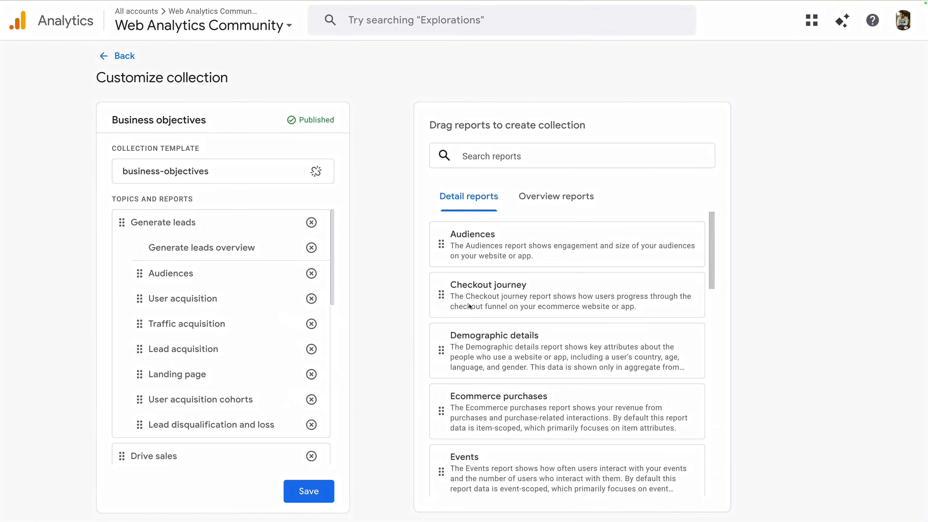
{"action": "scroll", "coordinate": [489, 324], "scroll_direction": "down", "scroll_amount": 4}
{"action": "scroll", "coordinate": [492, 331], "scroll_direction": "down", "scroll_amount": 3}
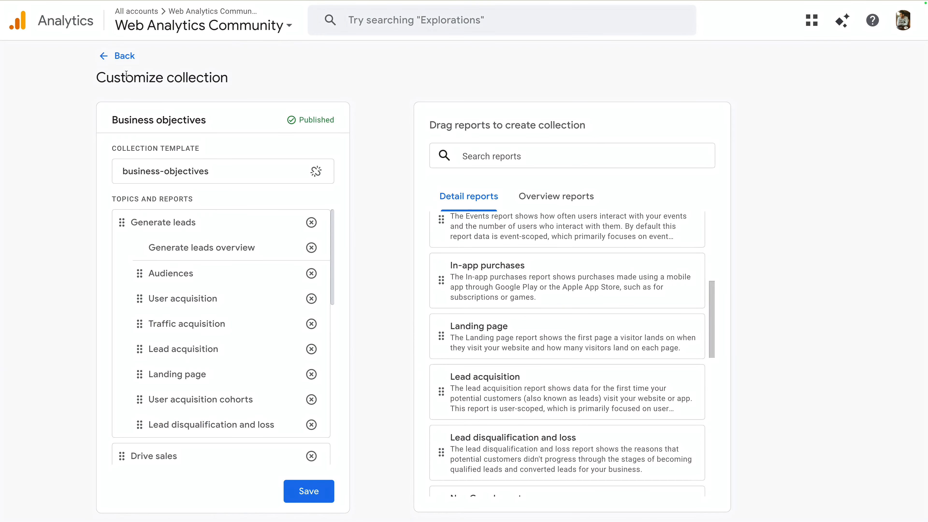
{"action": "left_click", "coordinate": [121, 56]}
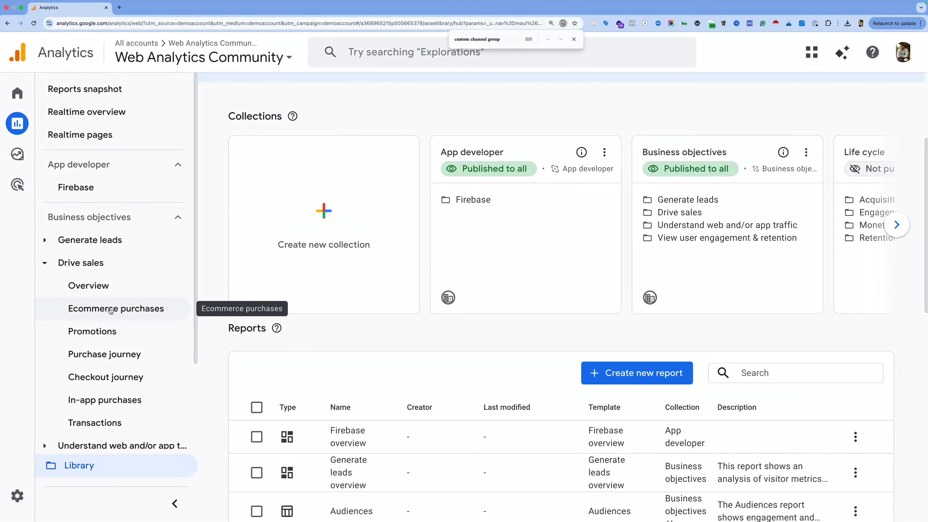
- Search the Library's reports for "ecommerce p" and open the Ecommerce purchases report for customization
{"action": "left_click", "coordinate": [785, 373]}
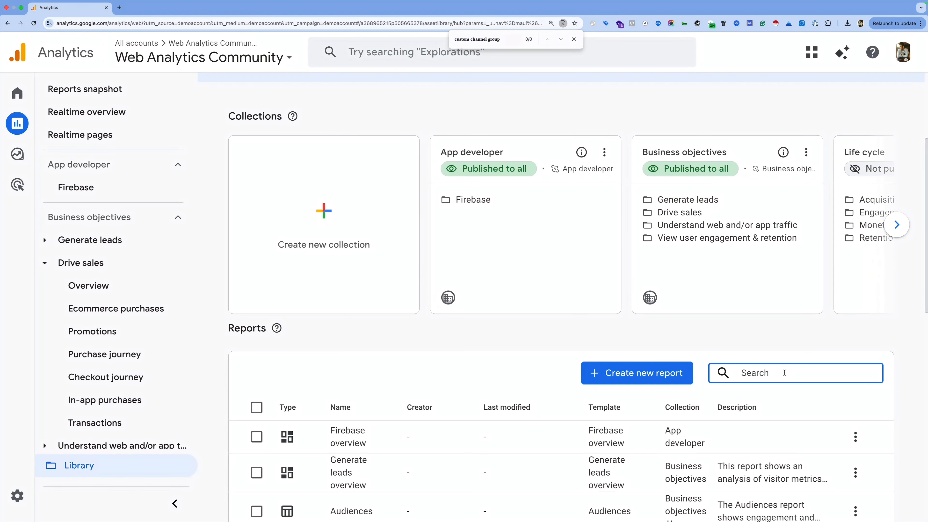
{"action": "type", "text": "ecomm"}
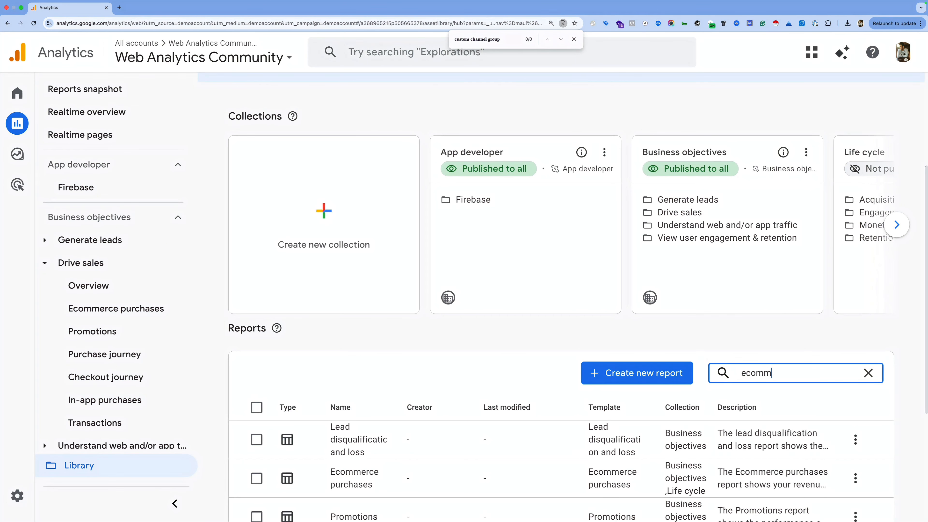
{"action": "type", "text": "erce p"}
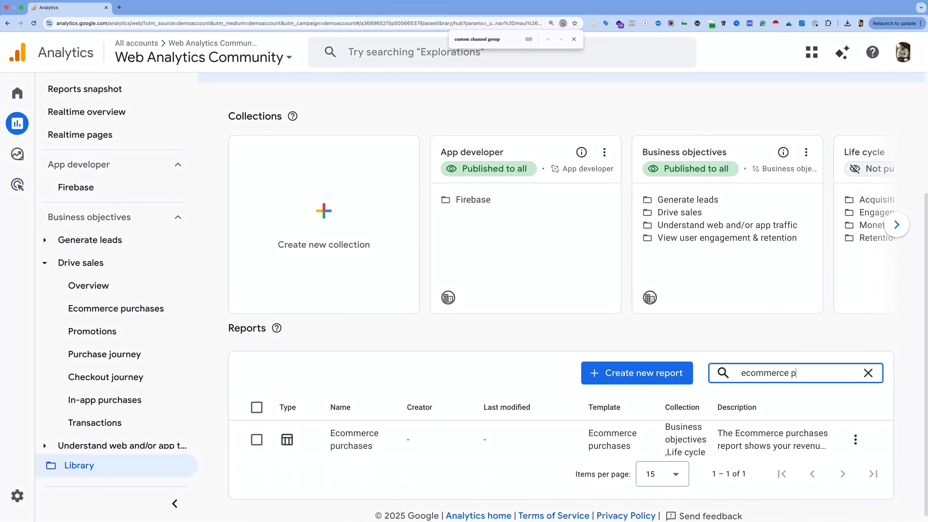
{"action": "left_click", "coordinate": [826, 442]}
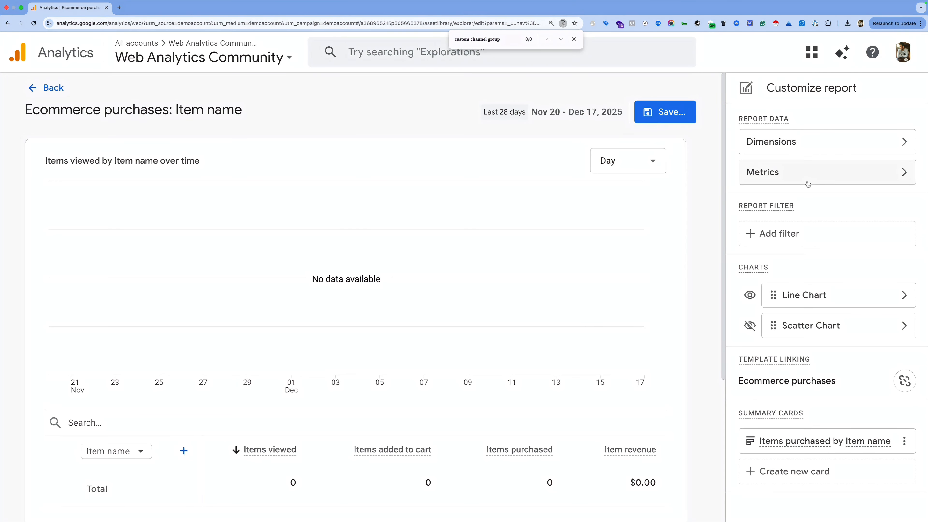
- Add the Sessions metric to the Ecommerce purchases report and apply the change
{"action": "left_click", "coordinate": [799, 179]}
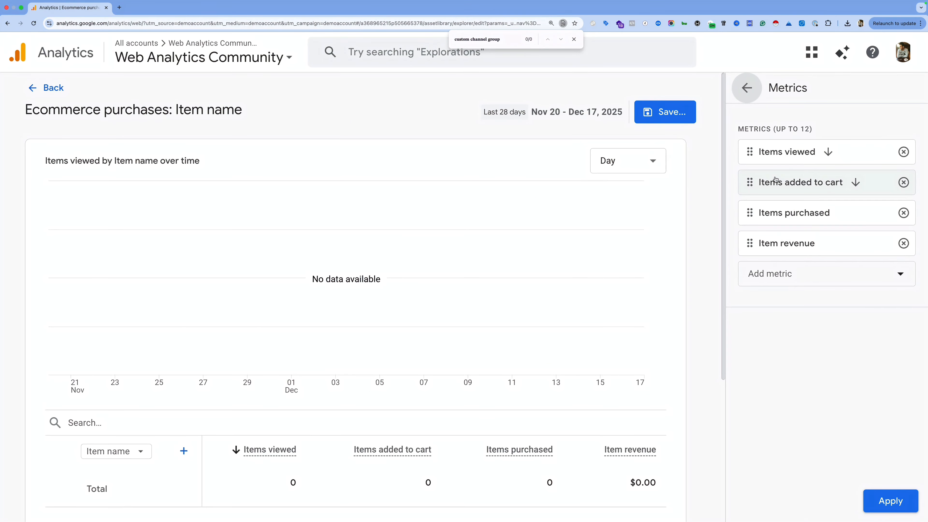
{"action": "left_click", "coordinate": [799, 276]}
{"action": "type", "text": "session"}
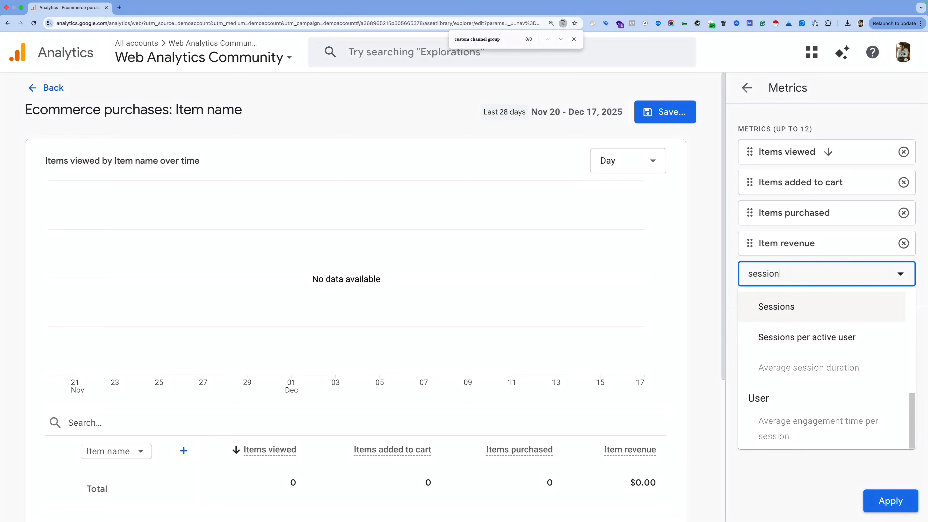
{"action": "left_click", "coordinate": [800, 309]}
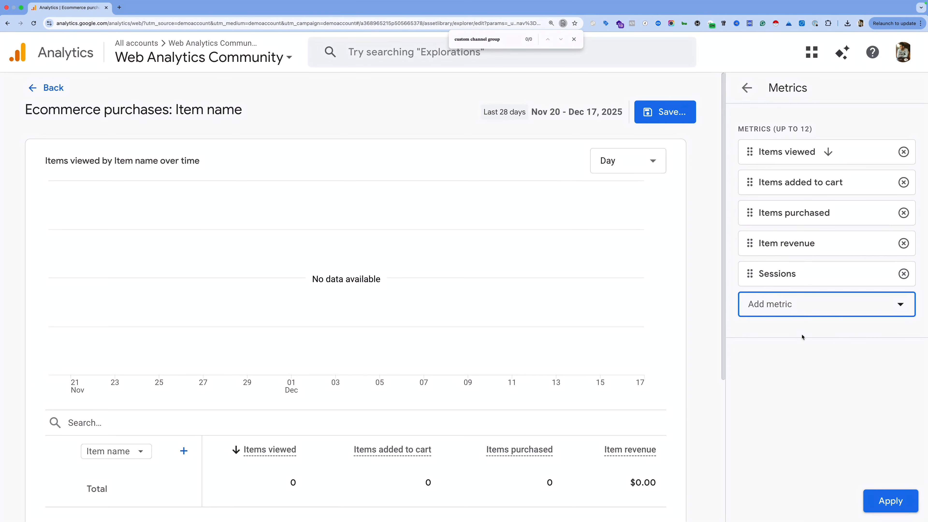
{"action": "left_click", "coordinate": [890, 501]}
{"action": "scroll", "coordinate": [614, 346], "scroll_direction": "down", "scroll_amount": 4}
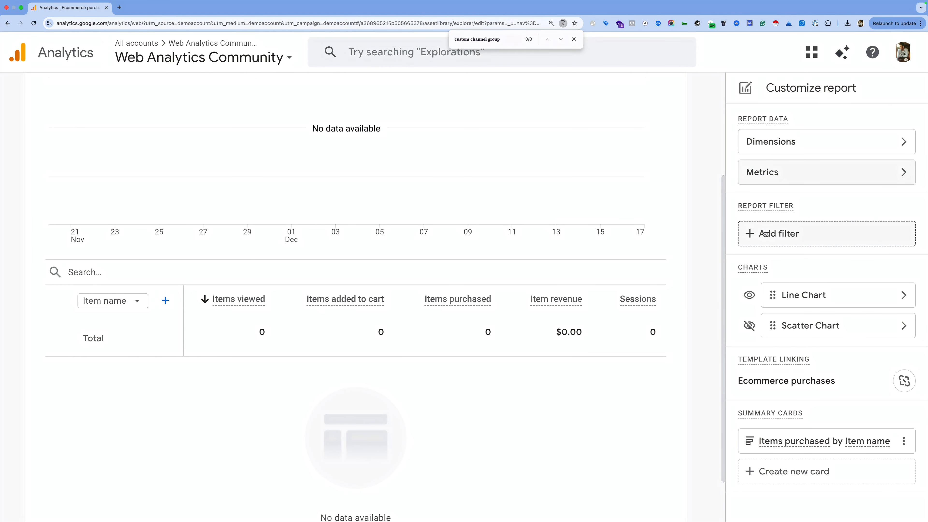
{"action": "left_click", "coordinate": [772, 239]}
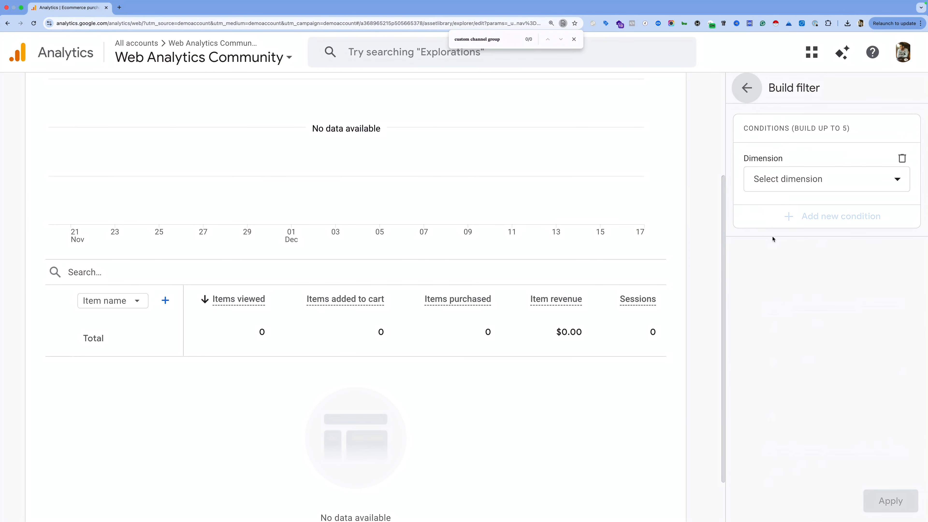
{"action": "left_click", "coordinate": [804, 180]}
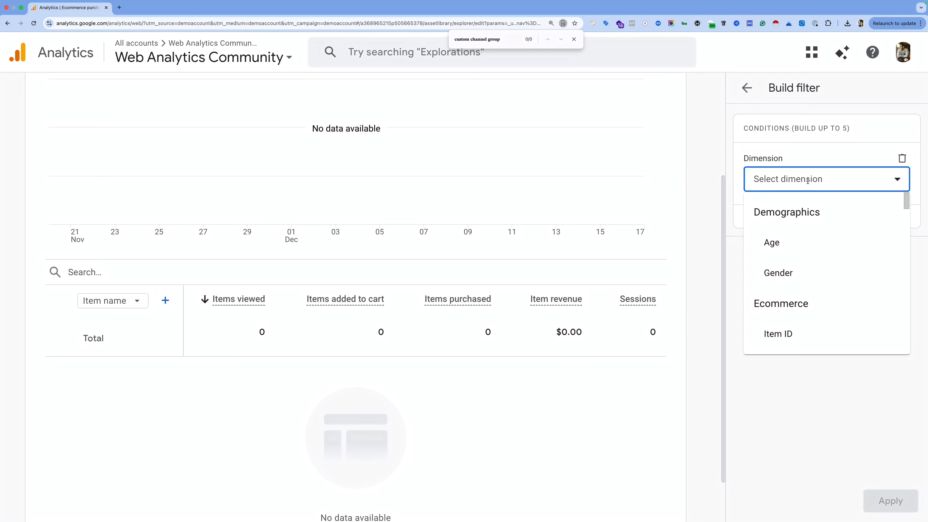
{"action": "type", "text": "reg"}
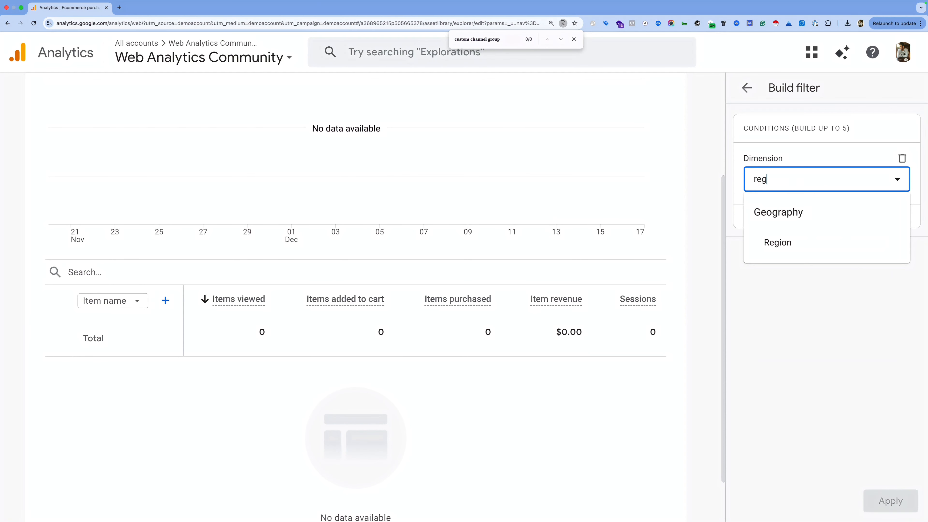
{"action": "left_click", "coordinate": [778, 243]}
{"action": "left_click", "coordinate": [794, 266]}
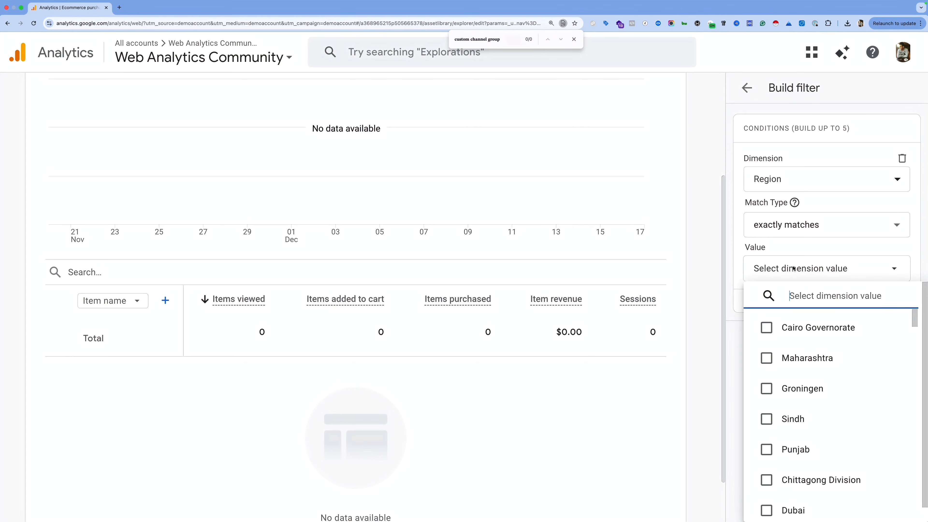
{"action": "scroll", "coordinate": [802, 384], "scroll_direction": "down", "scroll_amount": 3}
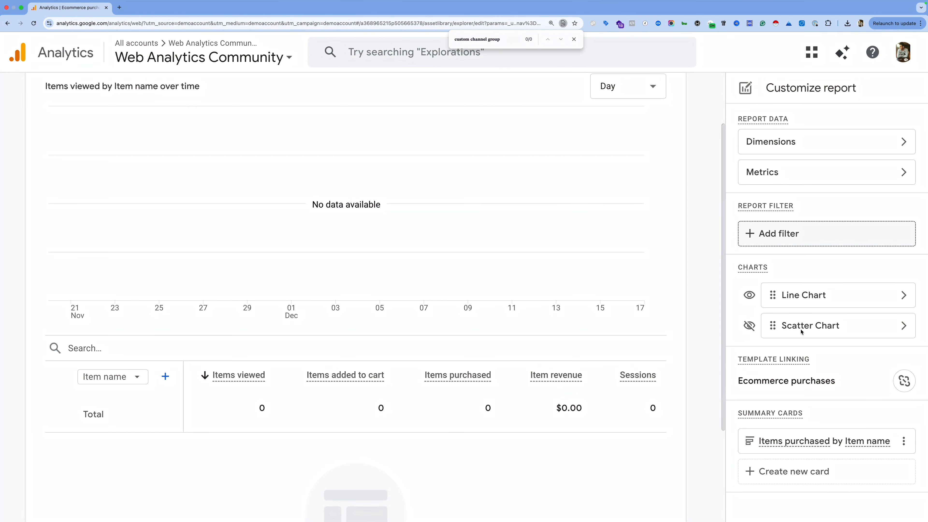
- Show the report's hidden scatter chart and change its chart type to a bar chart
{"action": "left_click", "coordinate": [749, 326]}
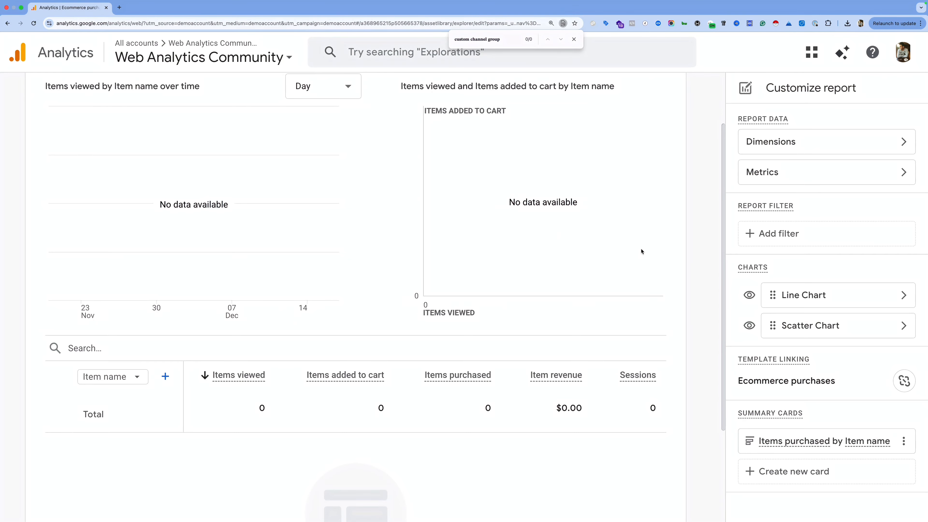
{"action": "left_click", "coordinate": [899, 325]}
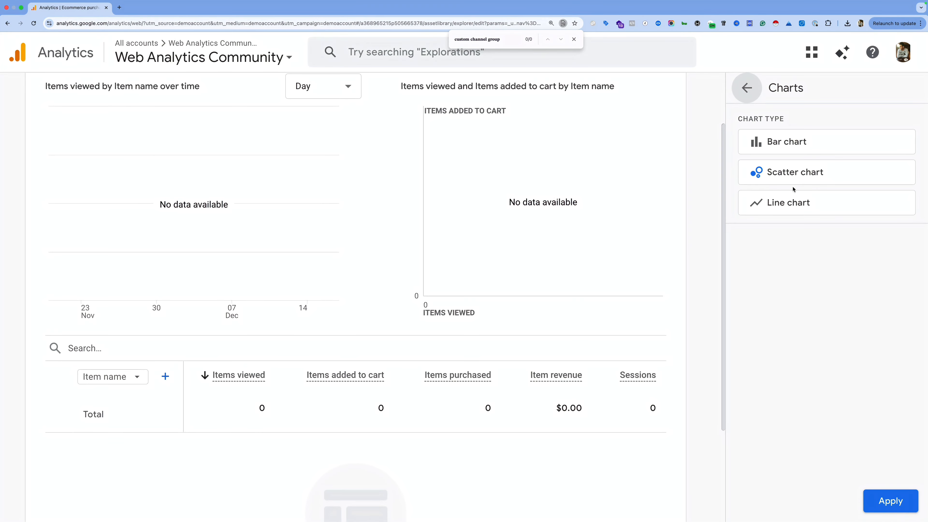
{"action": "left_click", "coordinate": [794, 149]}
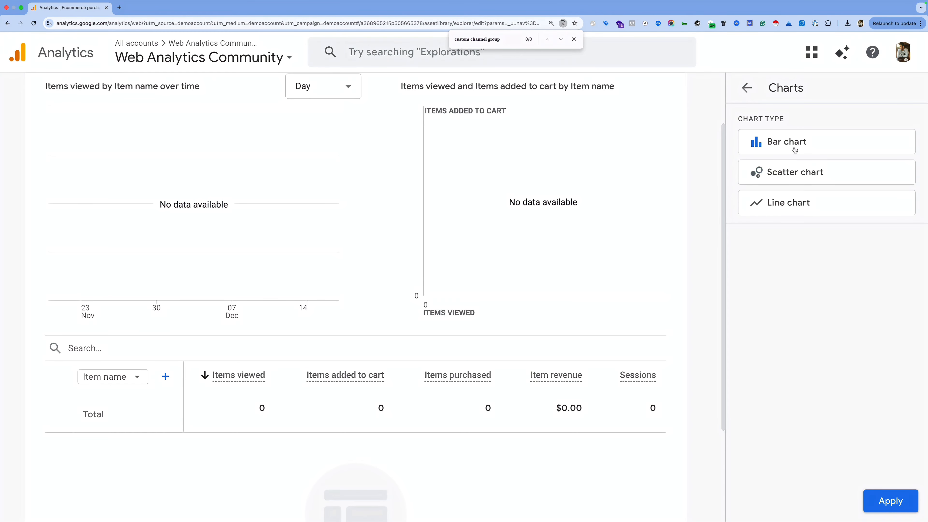
{"action": "left_click", "coordinate": [888, 501]}
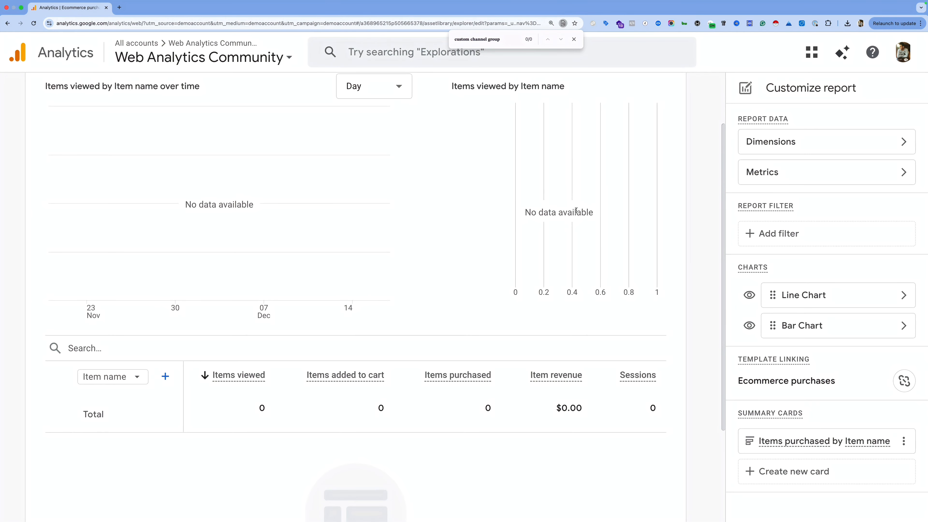
- Save the customized report as a new report, named with the owner's first name in possessive form followed by "Report"
{"action": "scroll", "coordinate": [674, 145], "scroll_direction": "up", "scroll_amount": 3}
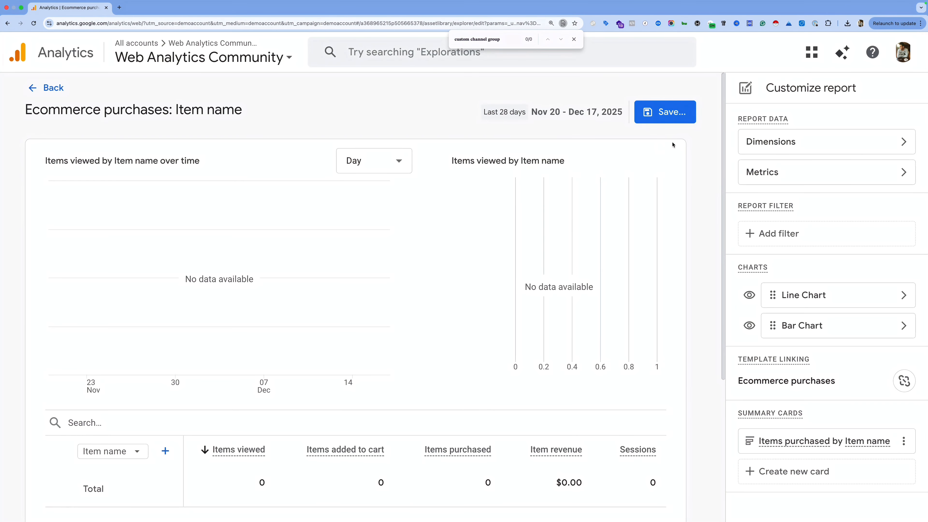
{"action": "left_click", "coordinate": [665, 120]}
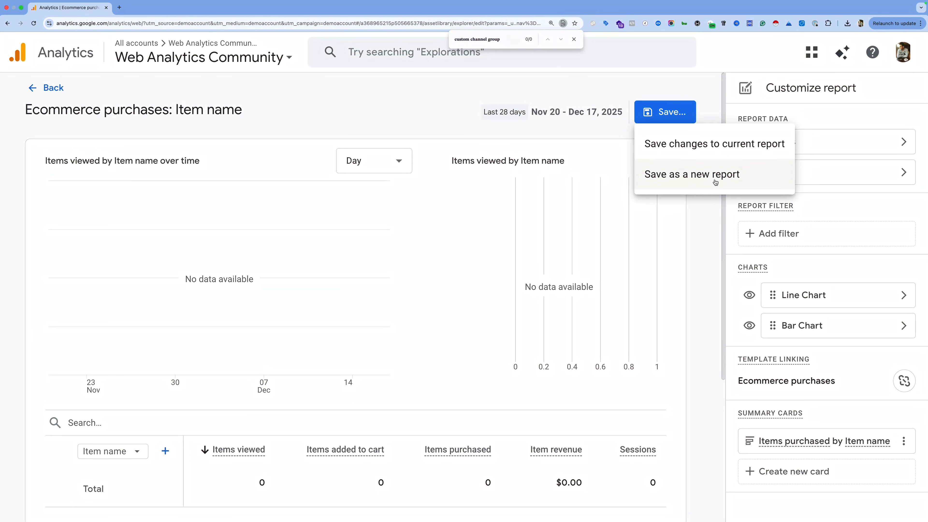
{"action": "left_click", "coordinate": [693, 179]}
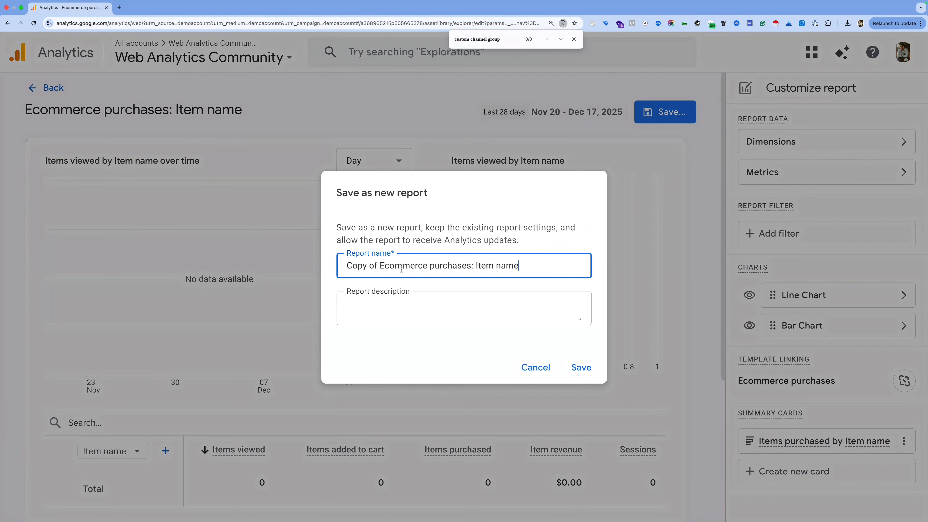
{"action": "left_click_drag", "start_coordinate": [381, 265], "coordinate": [344, 267]}
{"action": "triple_click", "coordinate": [421, 252]}
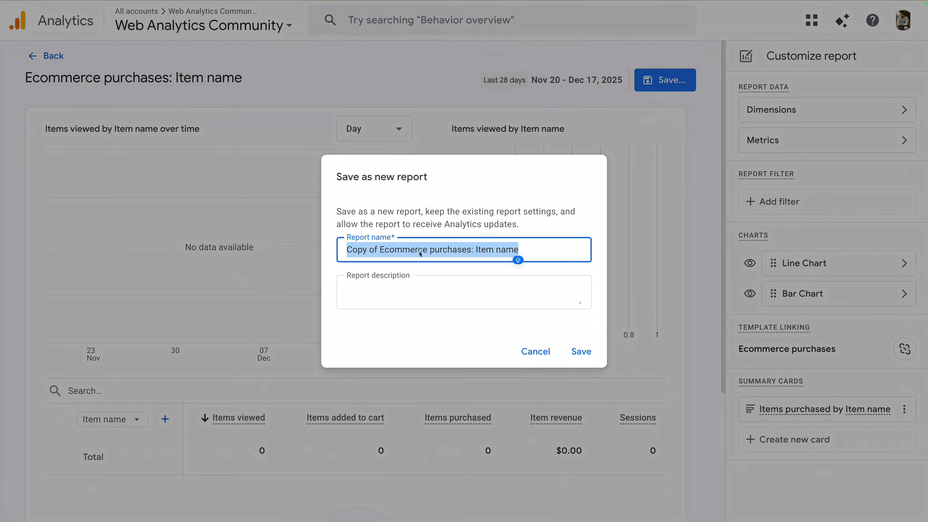
{"action": "type", "text": "Ahmed's Report"}
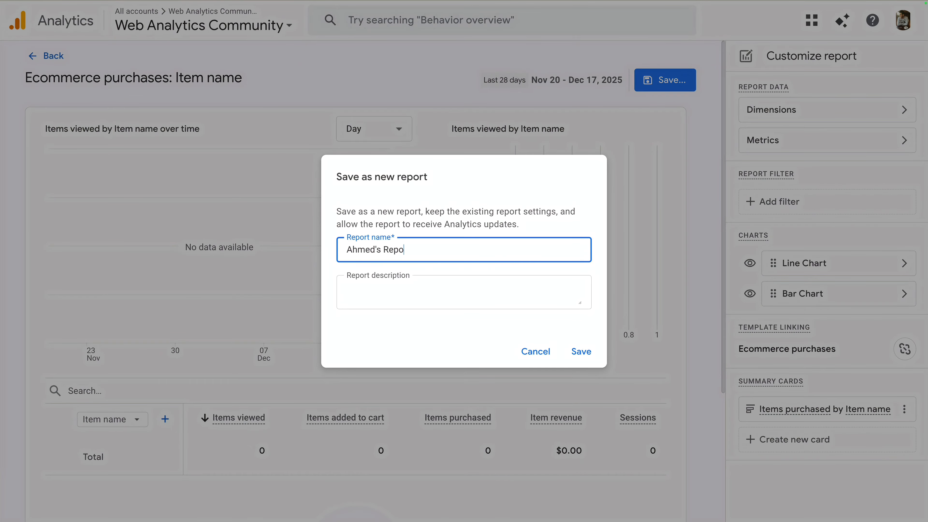
{"action": "key", "text": "Return"}
{"action": "scroll", "coordinate": [647, 302], "scroll_direction": "down", "scroll_amount": 5}
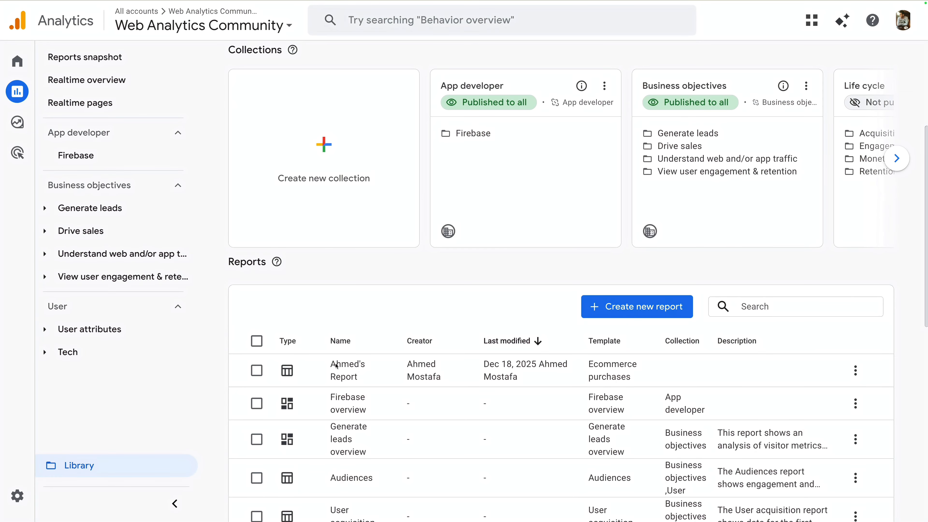
- Create a new blank overview report from the Library's reports list
{"action": "scroll", "coordinate": [592, 343], "scroll_direction": "up", "scroll_amount": 2}
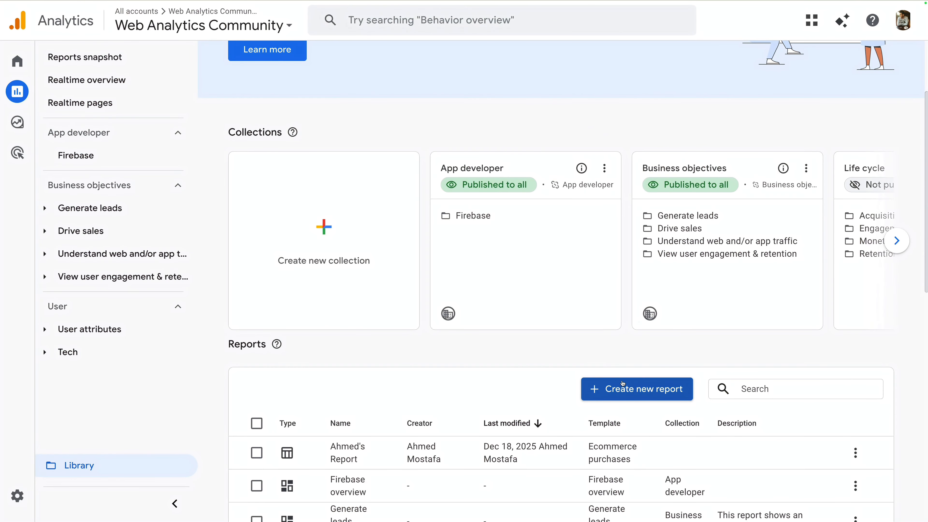
{"action": "left_click", "coordinate": [630, 394]}
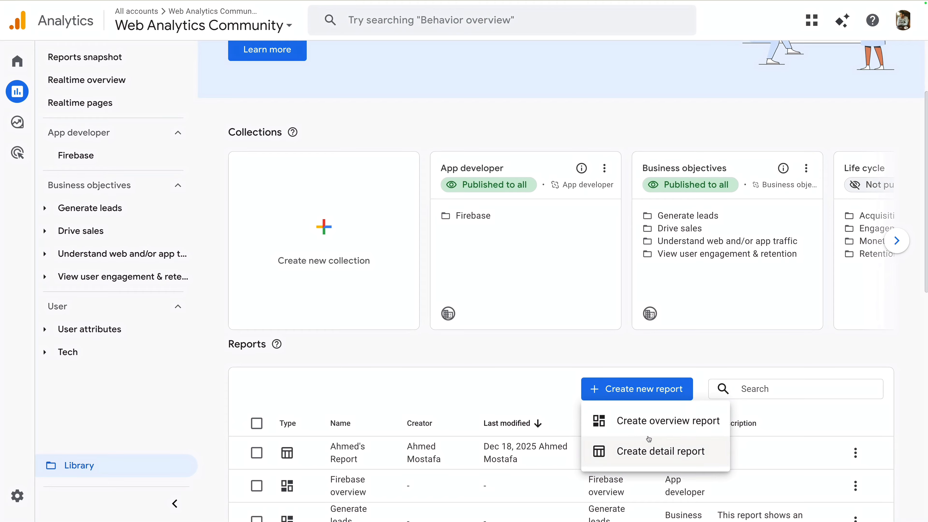
{"action": "left_click", "coordinate": [674, 430]}
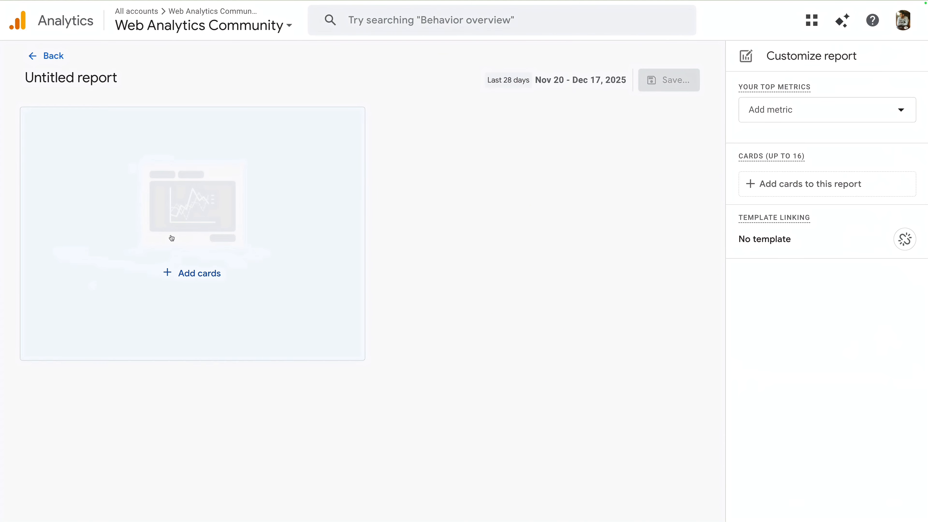
- Open the card selection for the untitled overview report and sort the available cards by topic
{"action": "left_click", "coordinate": [172, 238]}
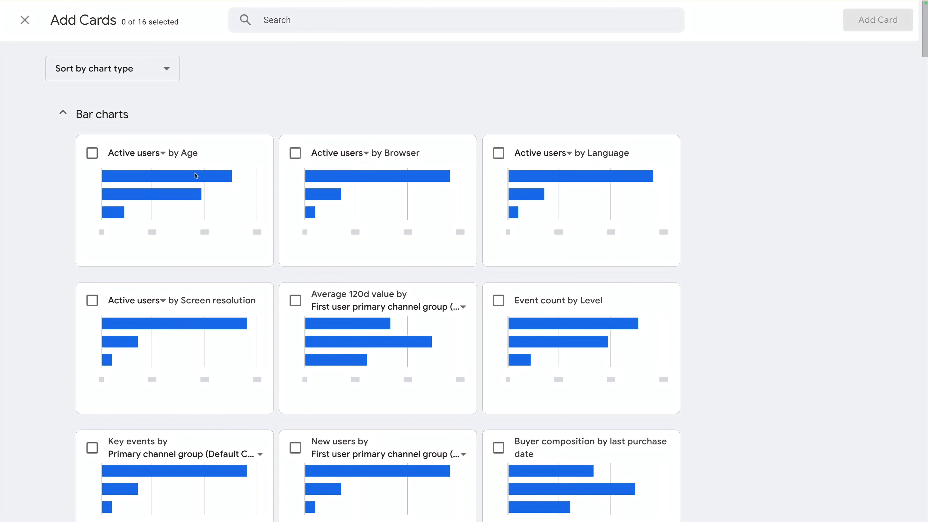
{"action": "left_click", "coordinate": [119, 76]}
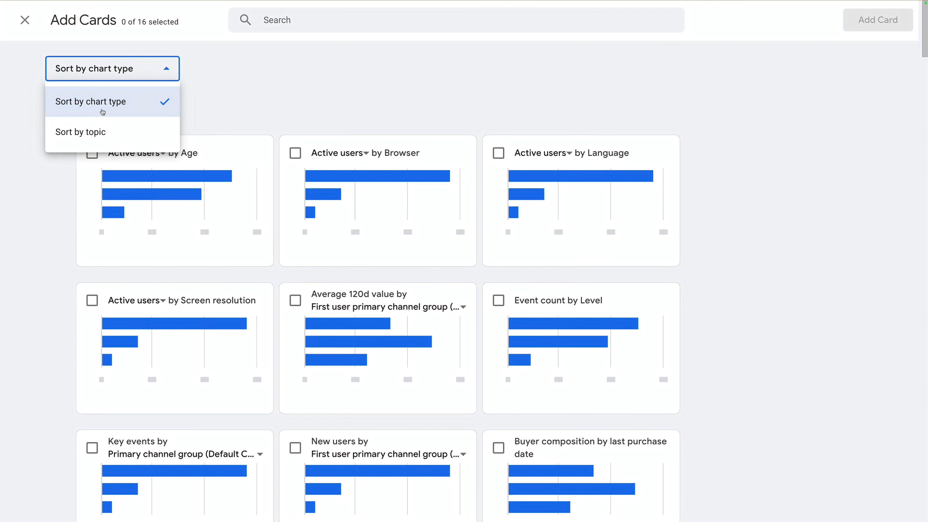
{"action": "left_click", "coordinate": [115, 131]}
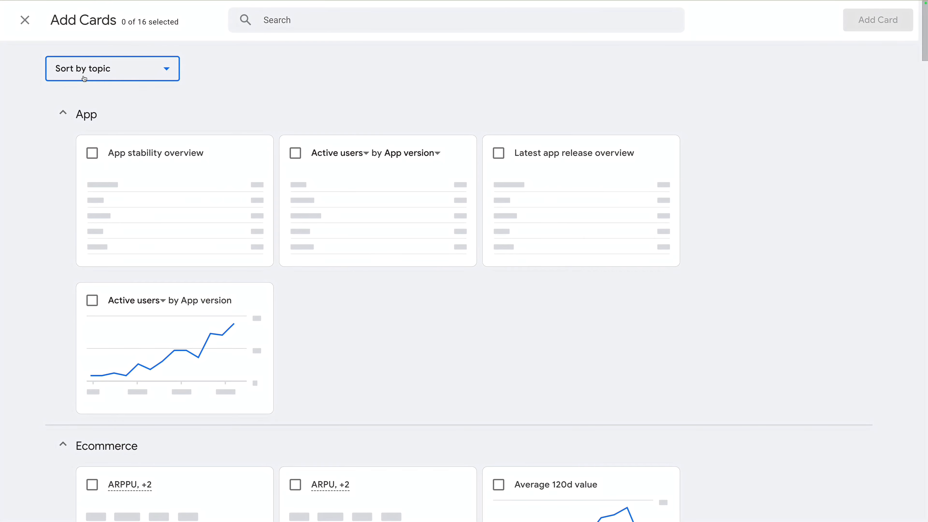
- Add the App stability overview, Key events by Campaign, and both General "Event count, +3" cards to the overview report
{"action": "scroll", "coordinate": [227, 164], "scroll_direction": "down", "scroll_amount": 1}
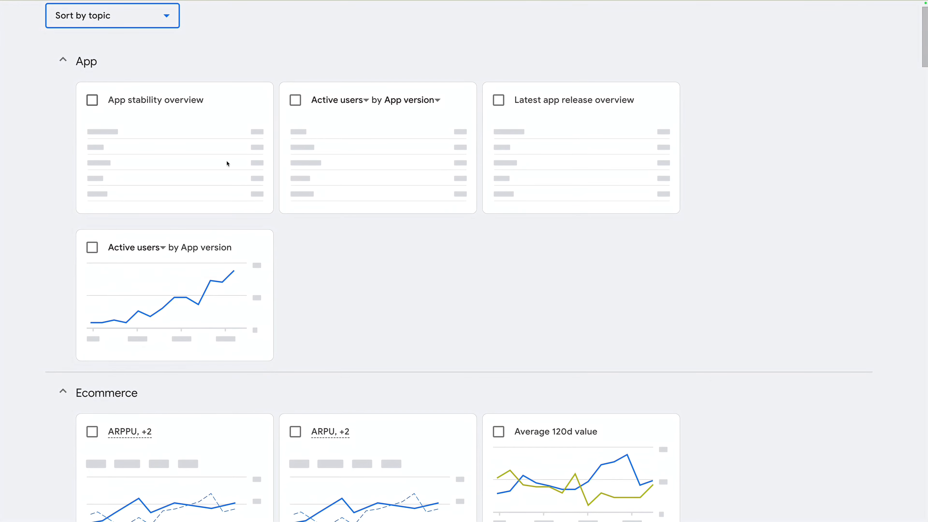
{"action": "scroll", "coordinate": [224, 241], "scroll_direction": "down", "scroll_amount": 12}
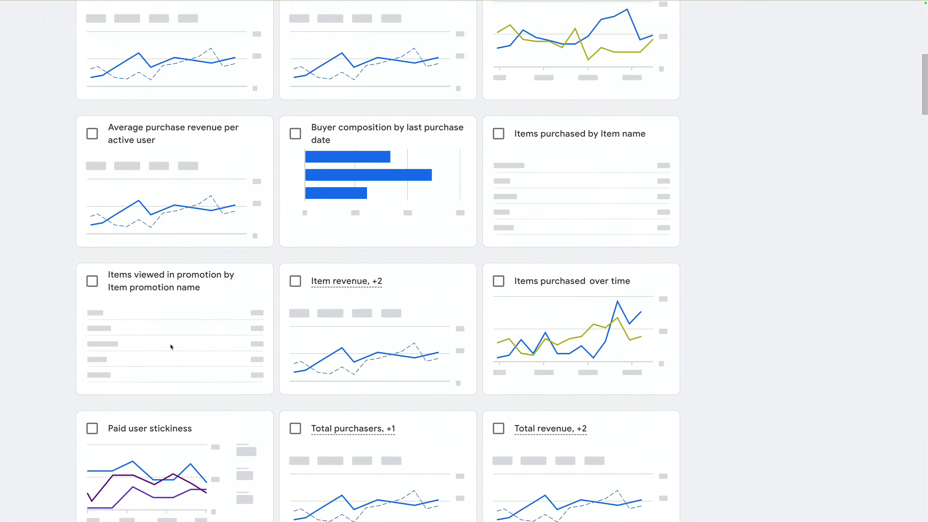
{"action": "scroll", "coordinate": [179, 352], "scroll_direction": "down", "scroll_amount": 8}
{"action": "scroll", "coordinate": [164, 221], "scroll_direction": "up", "scroll_amount": 1}
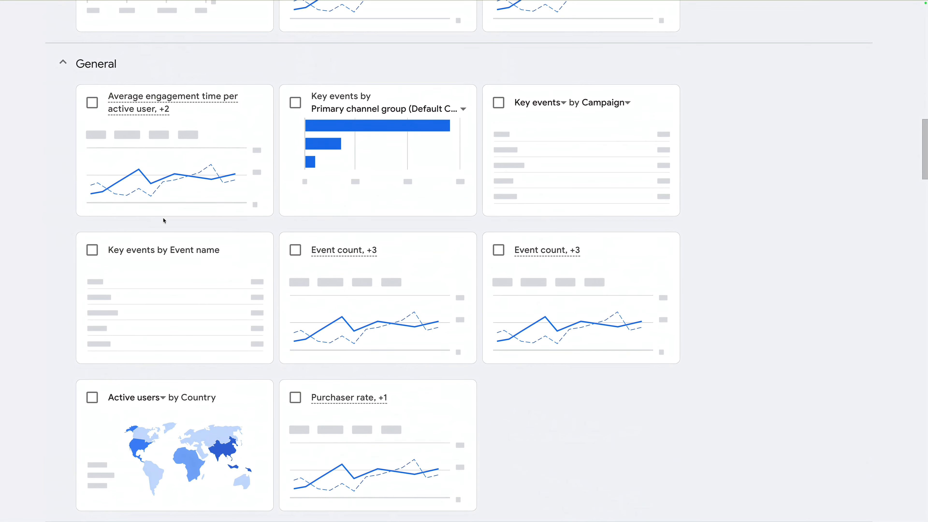
{"action": "scroll", "coordinate": [231, 253], "scroll_direction": "up", "scroll_amount": 1}
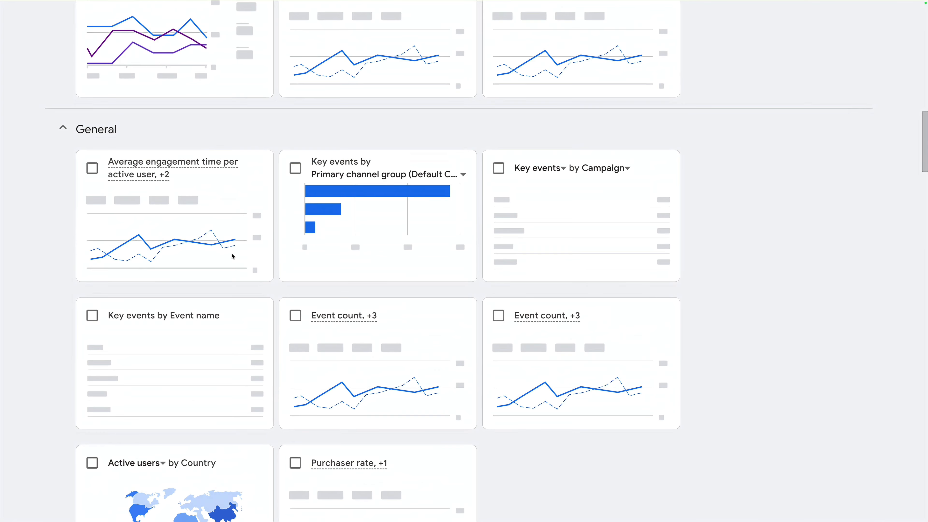
{"action": "left_click", "coordinate": [296, 315]}
{"action": "left_click", "coordinate": [499, 316]}
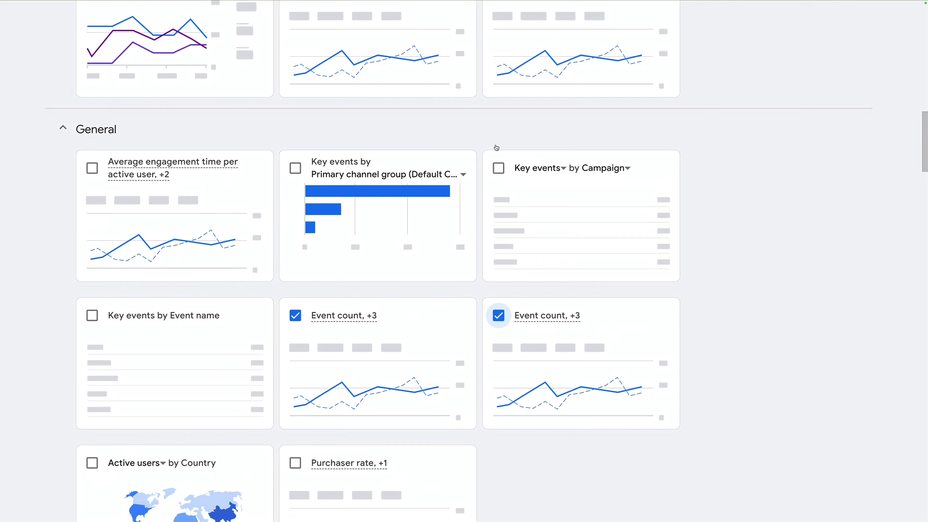
{"action": "left_click", "coordinate": [499, 169]}
{"action": "scroll", "coordinate": [445, 275], "scroll_direction": "down", "scroll_amount": 1}
{"action": "scroll", "coordinate": [446, 275], "scroll_direction": "down", "scroll_amount": 5}
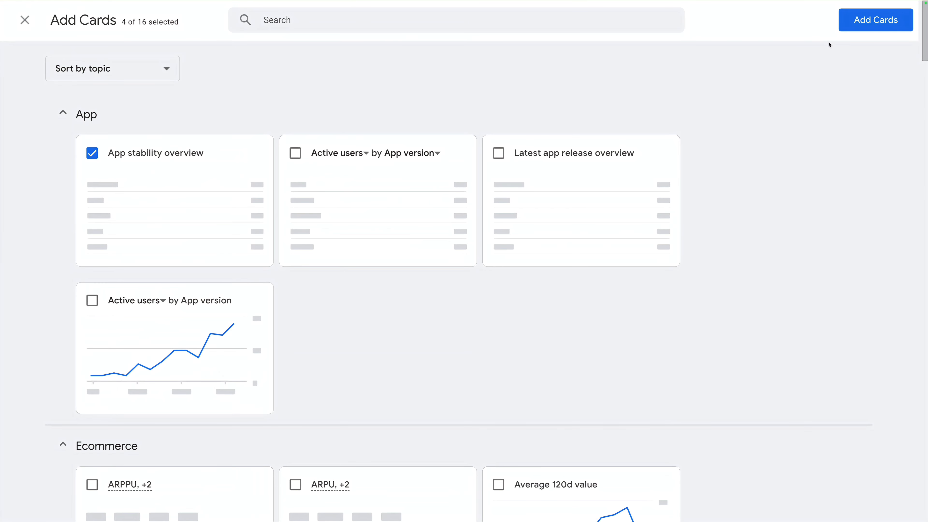
{"action": "left_click", "coordinate": [852, 29]}
- Save the overview report as a new report named "Overview Custom Report"
{"action": "scroll", "coordinate": [362, 281], "scroll_direction": "down", "scroll_amount": 5}
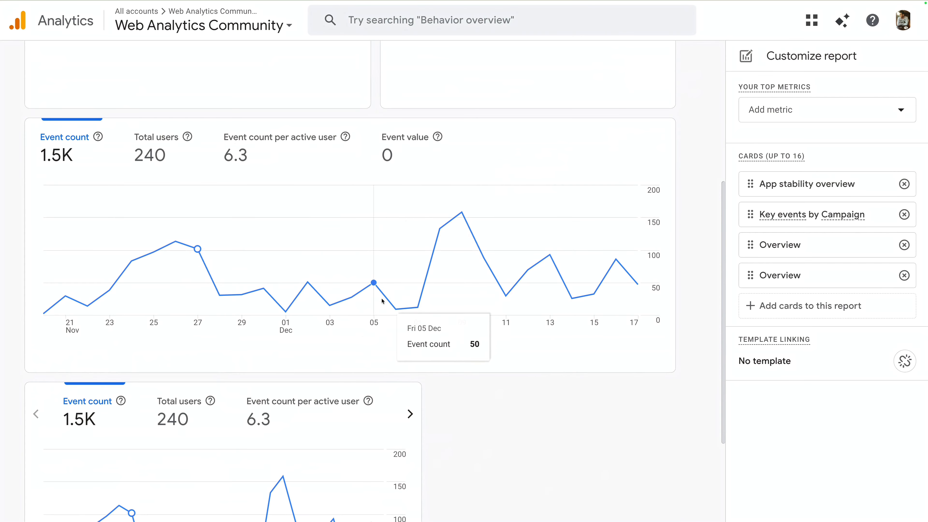
{"action": "scroll", "coordinate": [369, 283], "scroll_direction": "down", "scroll_amount": 3}
{"action": "scroll", "coordinate": [594, 168], "scroll_direction": "up", "scroll_amount": 8}
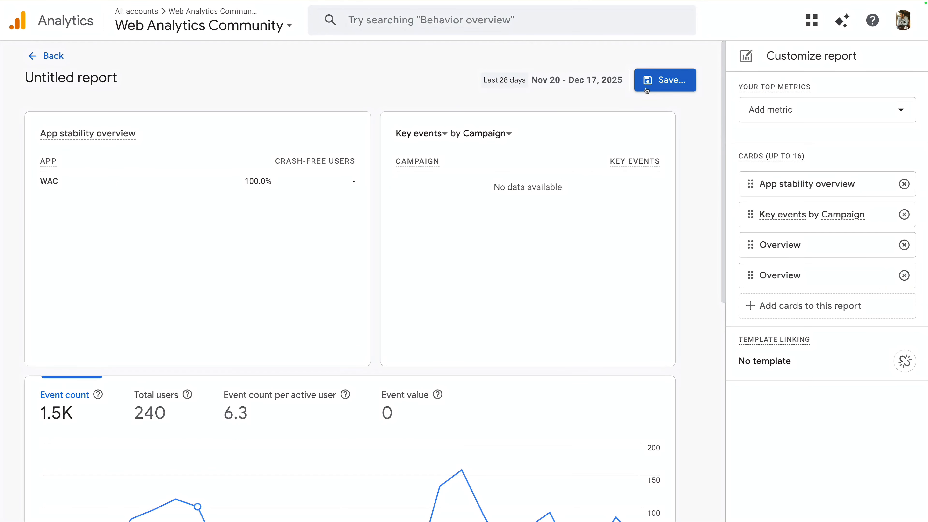
{"action": "left_click", "coordinate": [655, 85]}
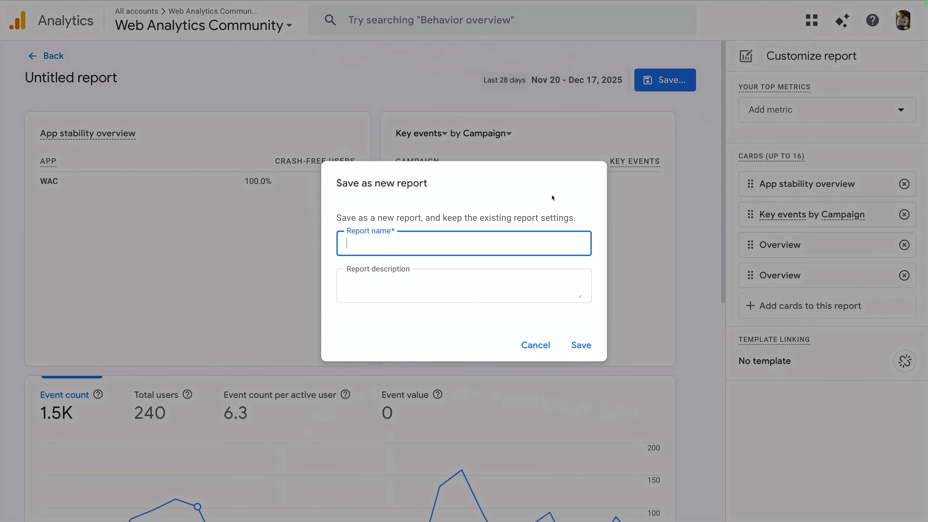
{"action": "type", "text": "Overview Custom Report"}
{"action": "left_click", "coordinate": [581, 345]}
- Create a new detail report from the Landing page template
{"action": "left_click", "coordinate": [634, 321]}
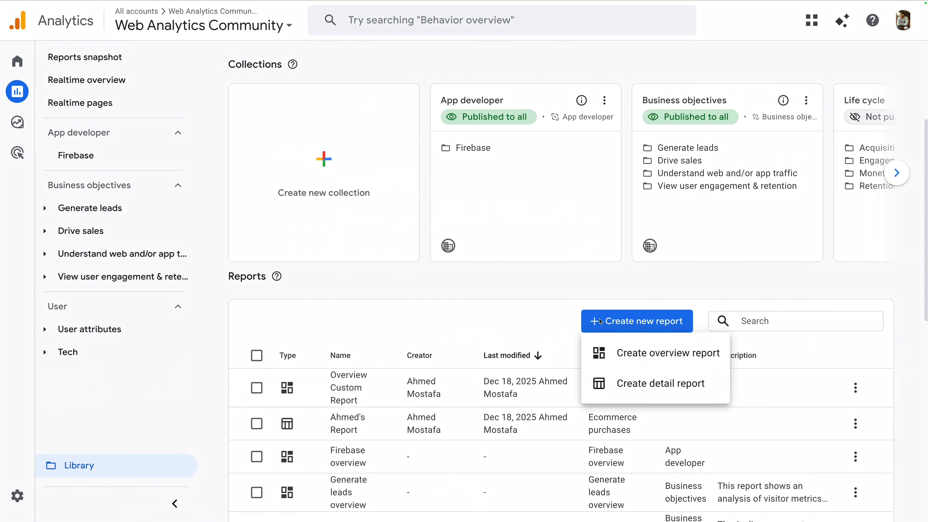
{"action": "left_click", "coordinate": [636, 386]}
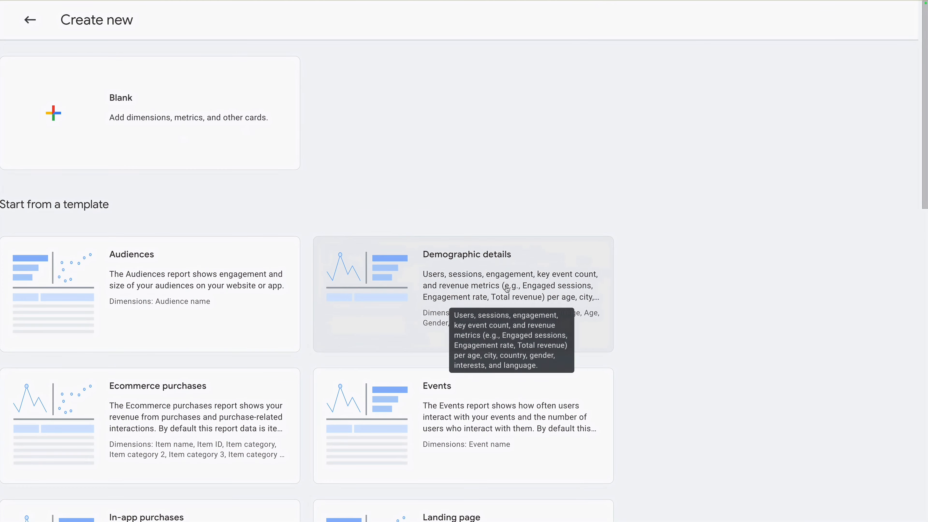
{"action": "scroll", "coordinate": [420, 377], "scroll_direction": "down", "scroll_amount": 5}
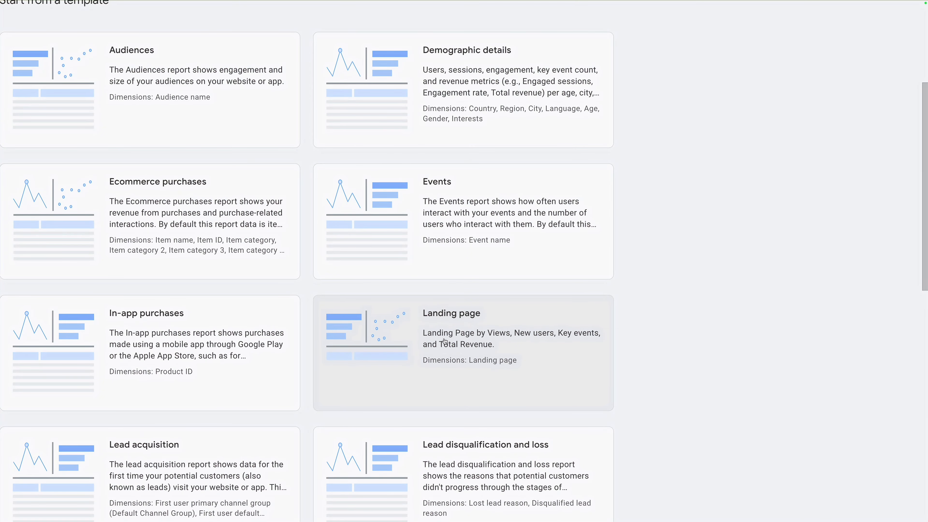
{"action": "scroll", "coordinate": [444, 341], "scroll_direction": "left", "scroll_amount": 5}
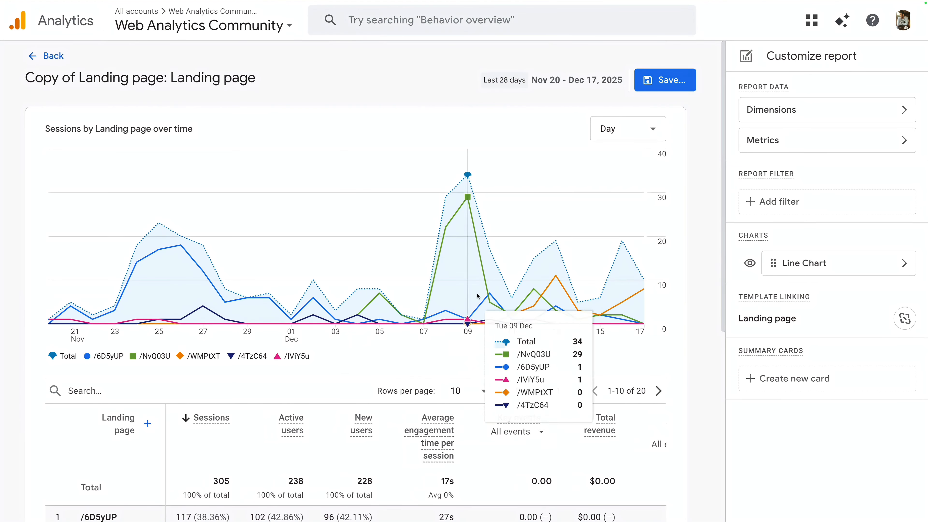
- Add Method as a primary dimension of the Landing page report copy and apply the change
{"action": "left_click", "coordinate": [811, 111]}
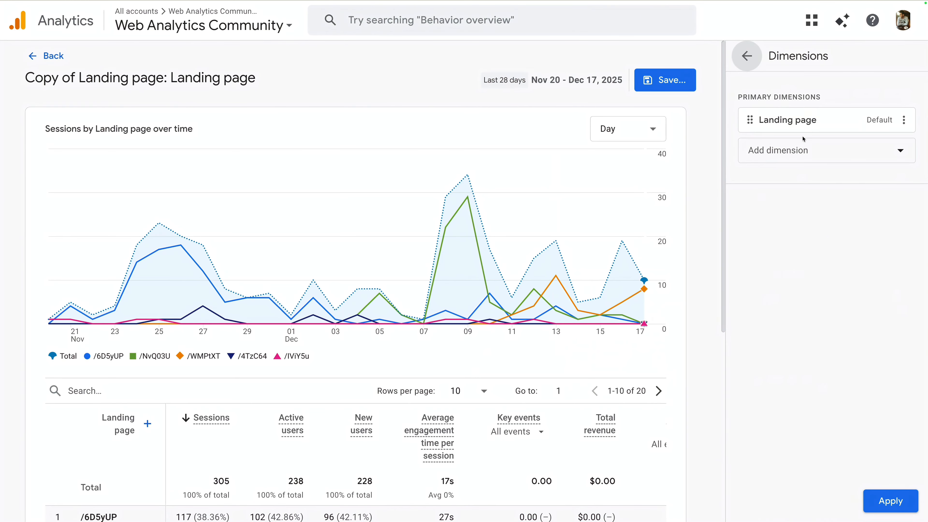
{"action": "left_click", "coordinate": [815, 153]}
{"action": "scroll", "coordinate": [814, 184], "scroll_direction": "down", "scroll_amount": 10}
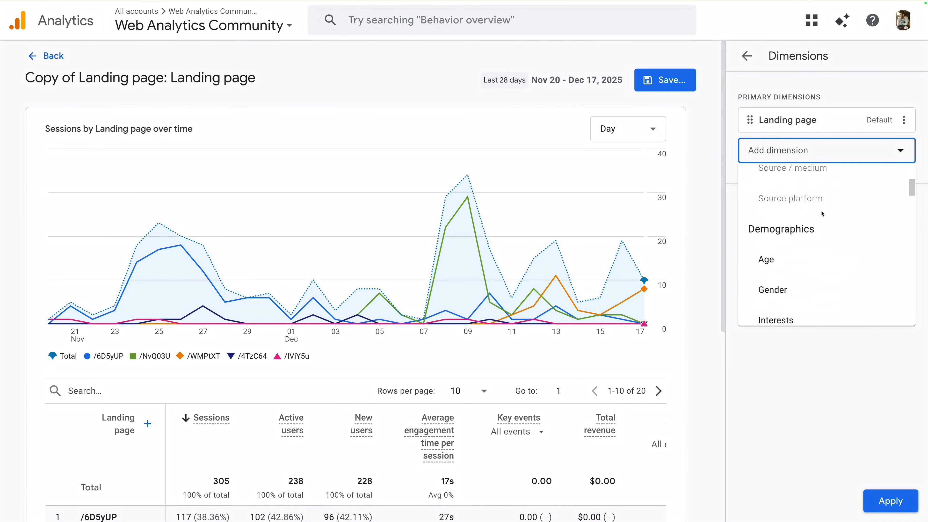
{"action": "scroll", "coordinate": [811, 266], "scroll_direction": "down", "scroll_amount": 10}
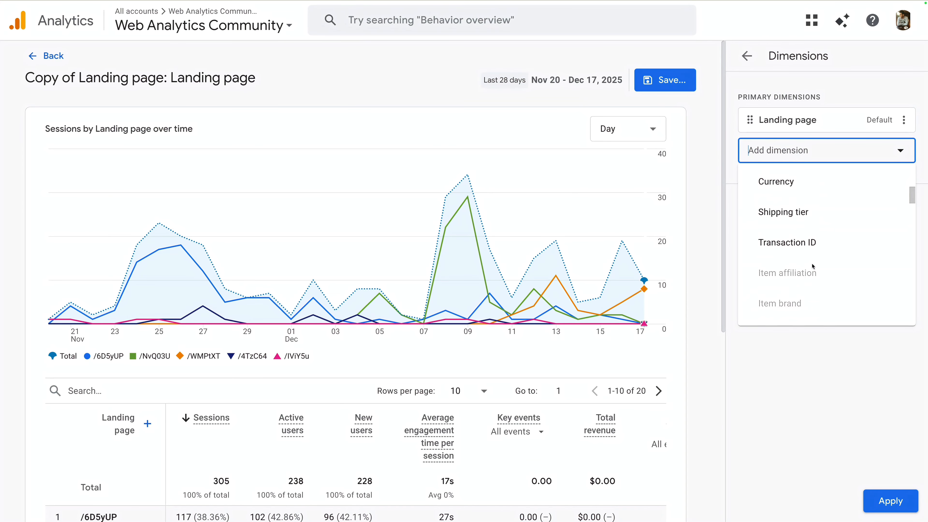
{"action": "scroll", "coordinate": [813, 266], "scroll_direction": "down", "scroll_amount": 5}
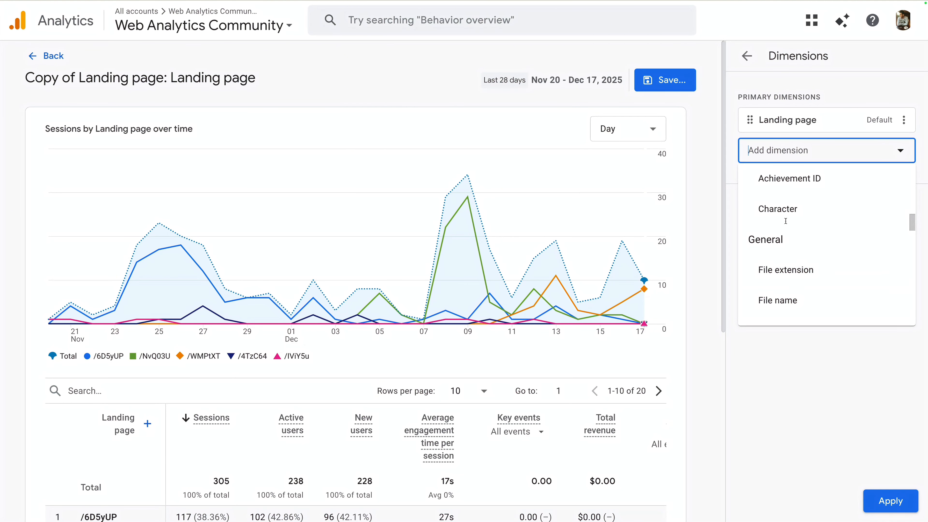
{"action": "scroll", "coordinate": [804, 232], "scroll_direction": "down", "scroll_amount": 3}
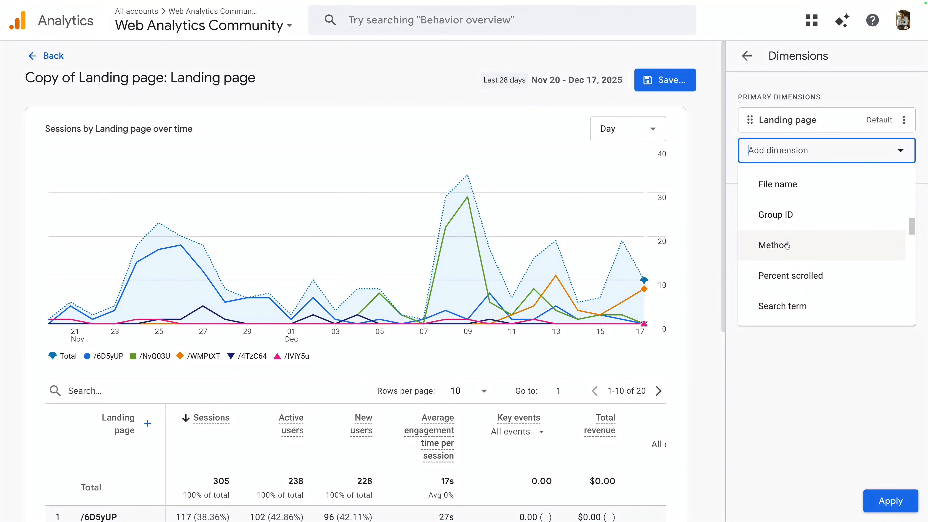
{"action": "left_click", "coordinate": [788, 246]}
{"action": "left_click", "coordinate": [827, 181]}
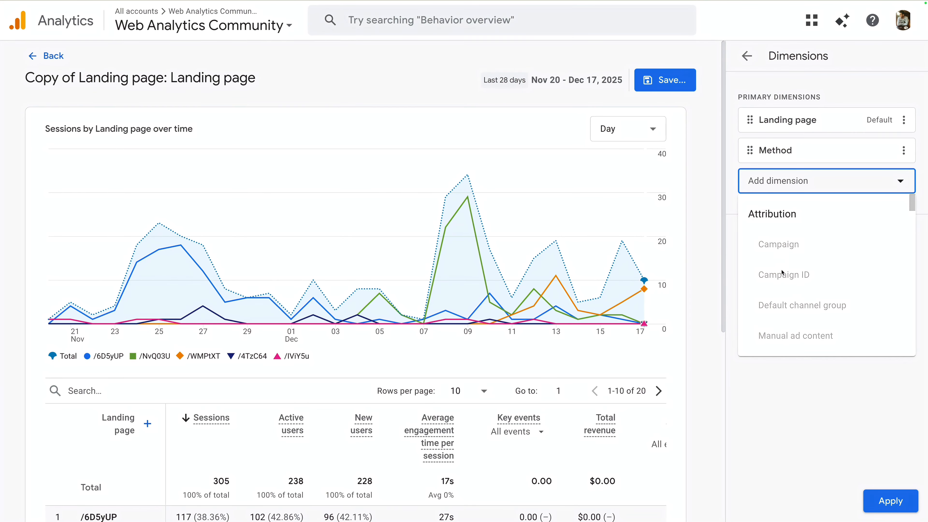
{"action": "left_click", "coordinate": [891, 501]}
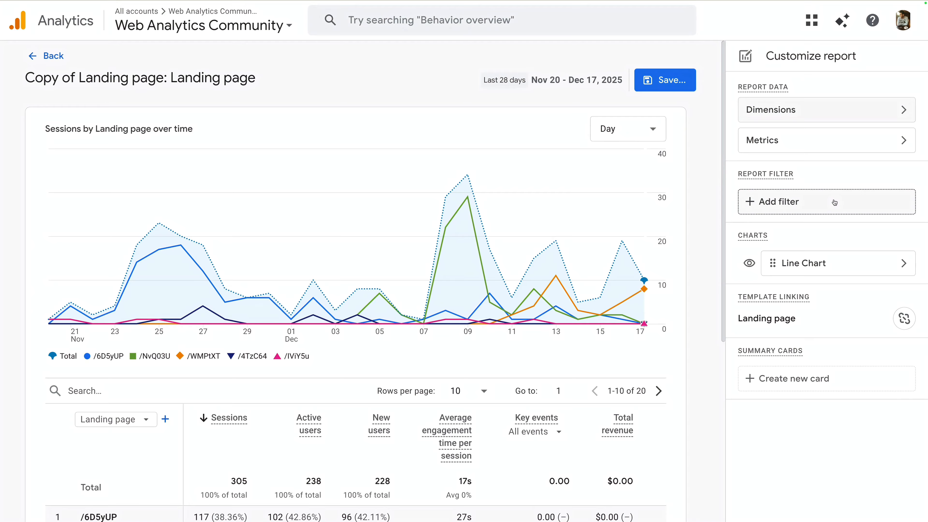
- Add the Event count metric to the Landing page report copy and apply the change
{"action": "left_click", "coordinate": [825, 143]}
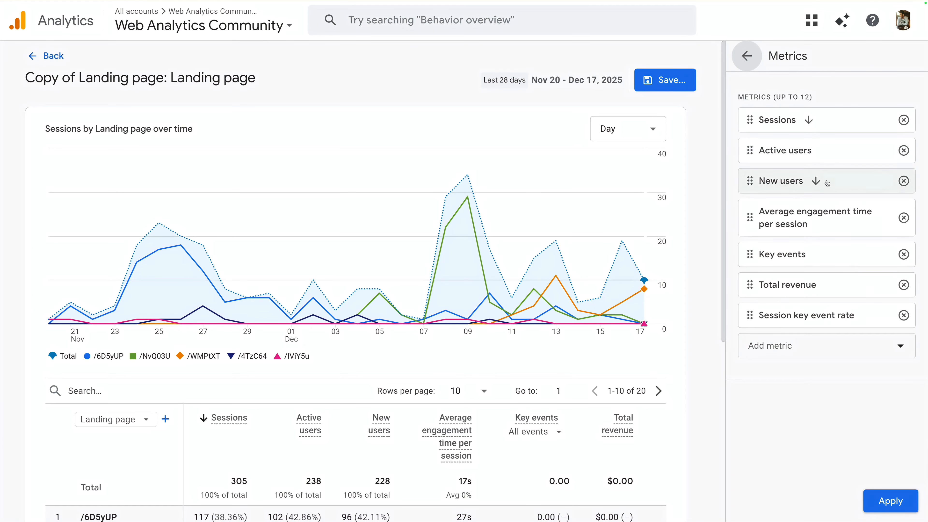
{"action": "left_click", "coordinate": [787, 347]}
{"action": "left_click", "coordinate": [782, 399]}
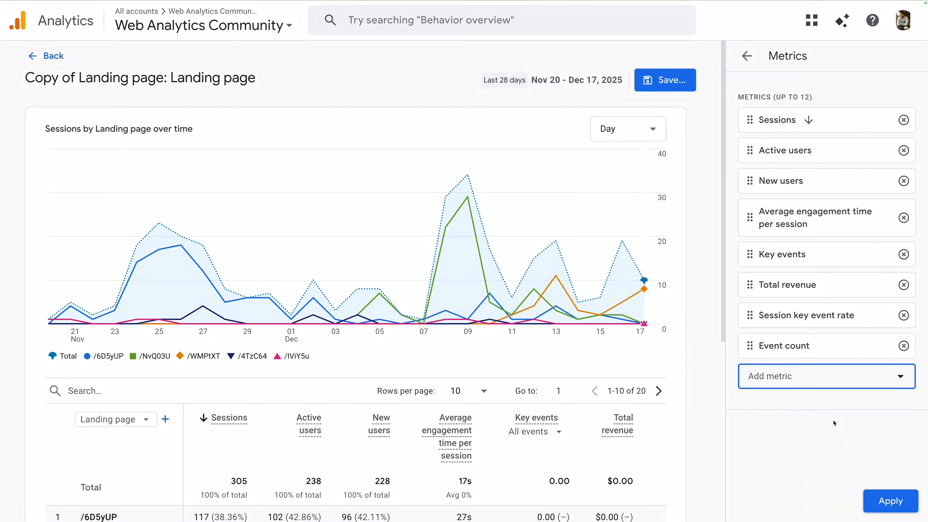
{"action": "left_click", "coordinate": [879, 497]}
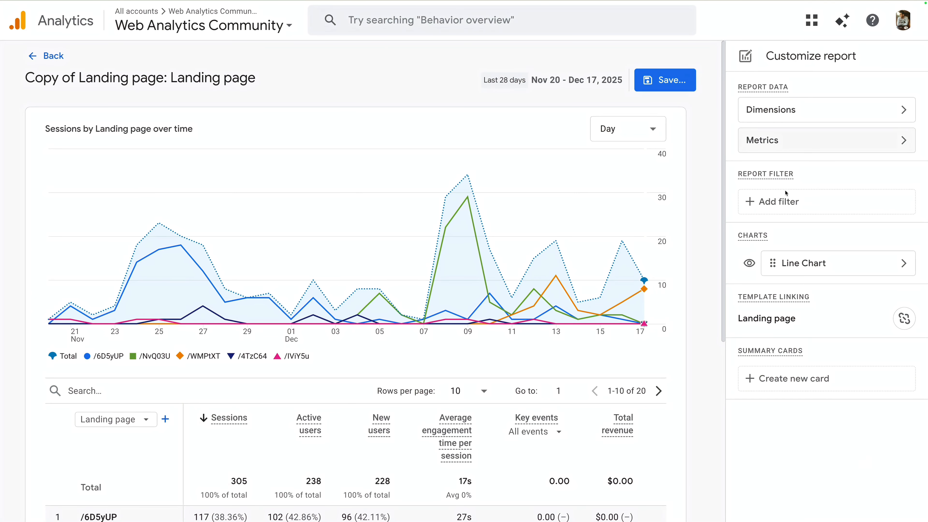
- Create a summary card showing Sessions by Landing page as a bar chart and apply it to the report
{"action": "left_click", "coordinate": [797, 382]}
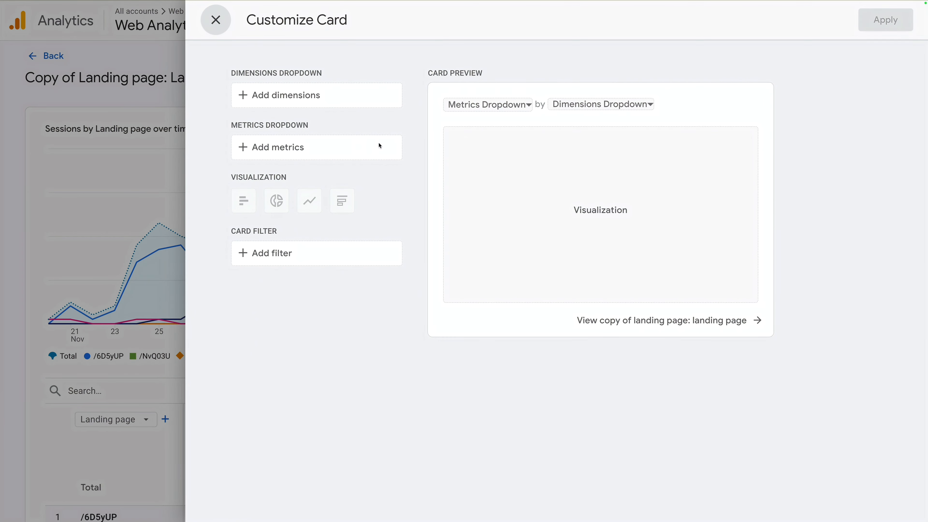
{"action": "left_click", "coordinate": [296, 96]}
{"action": "left_click", "coordinate": [287, 128]}
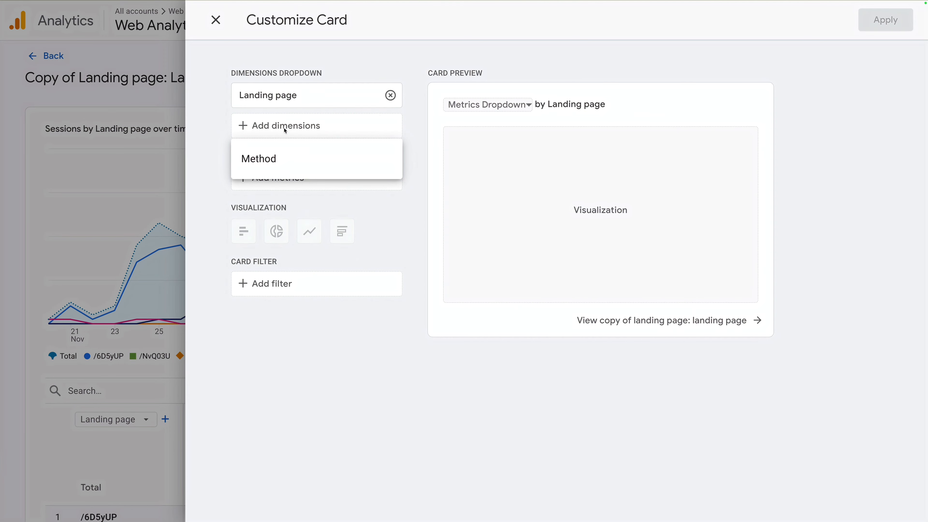
{"action": "left_click", "coordinate": [272, 178]}
{"action": "left_click", "coordinate": [294, 212]}
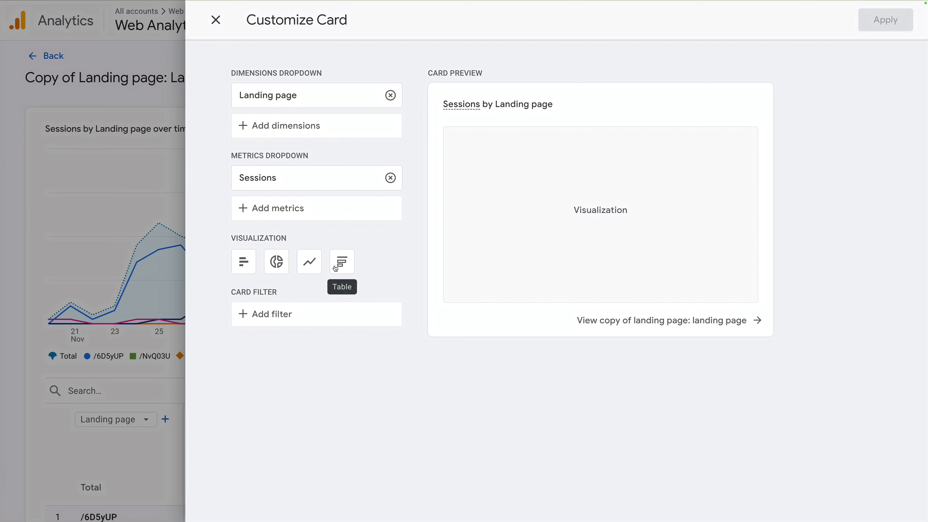
{"action": "left_click", "coordinate": [252, 266]}
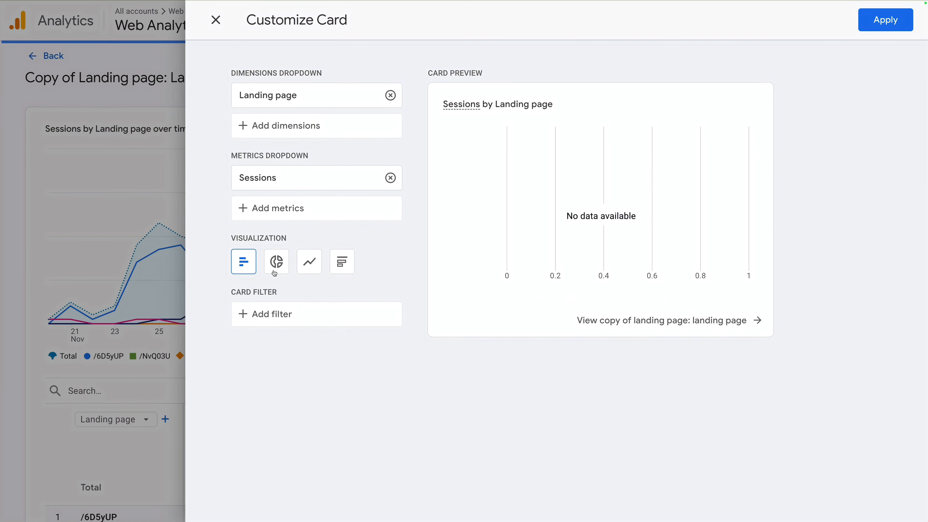
{"action": "left_click", "coordinate": [878, 23]}
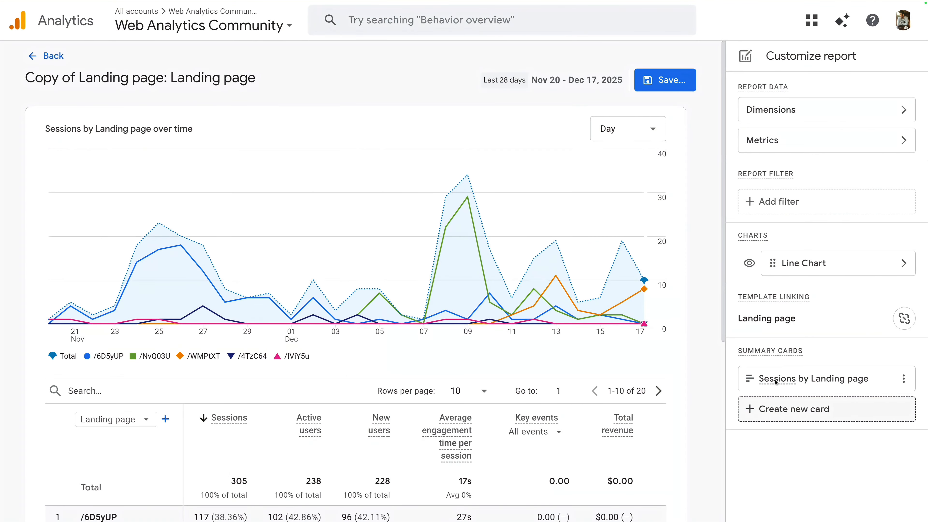
{"action": "scroll", "coordinate": [616, 372], "scroll_direction": "down", "scroll_amount": 5}
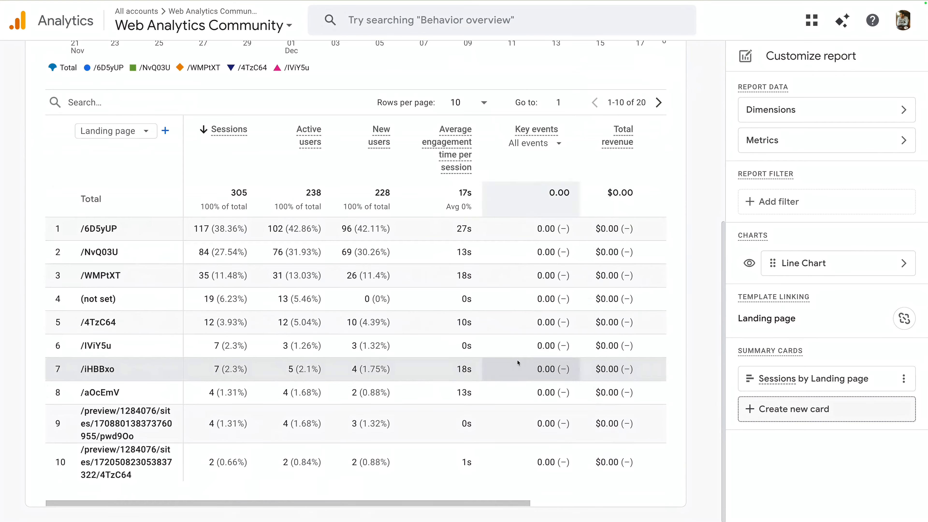
{"action": "left_click", "coordinate": [904, 378]}
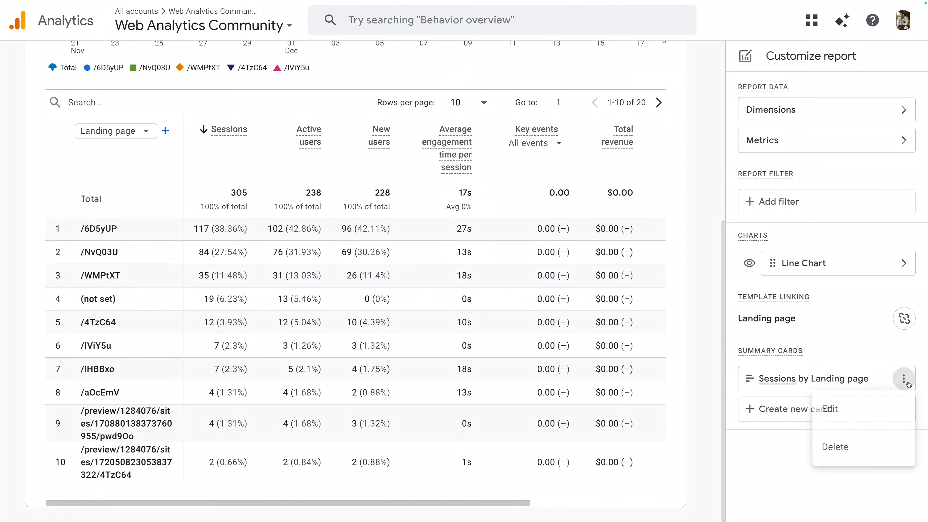
{"action": "left_click", "coordinate": [853, 342]}
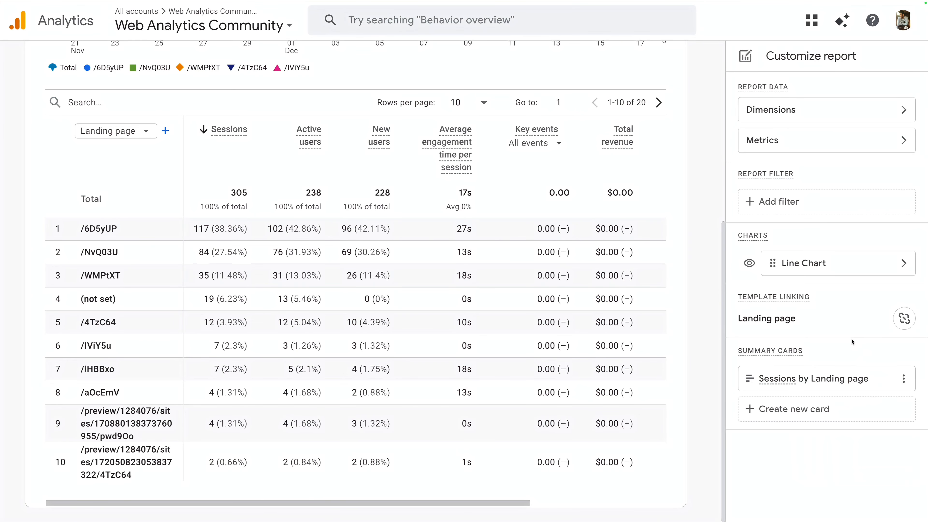
{"action": "scroll", "coordinate": [658, 278], "scroll_direction": "up", "scroll_amount": 5}
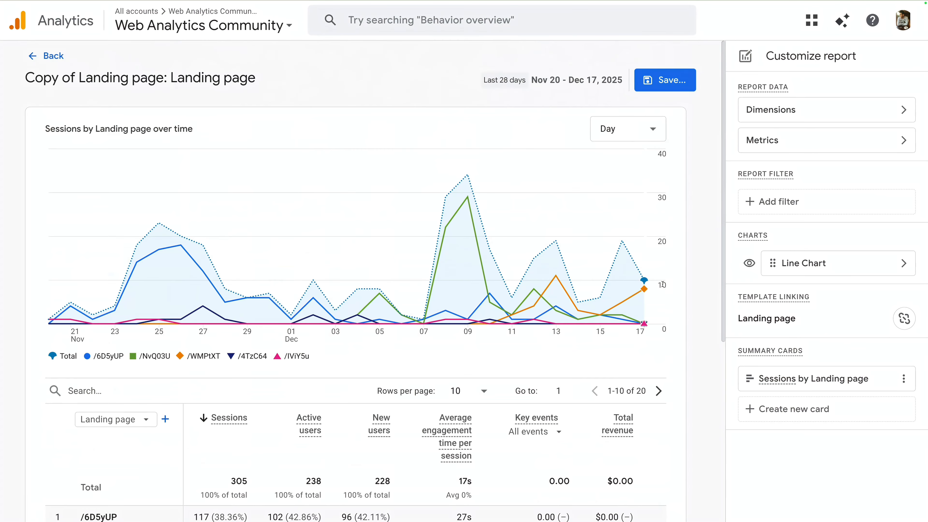
- Save the customized report as a new report named Landing Page Report, followed by the owner's first name in square brackets
{"action": "left_click", "coordinate": [670, 84]}
{"action": "type", "text": "Landing P"}
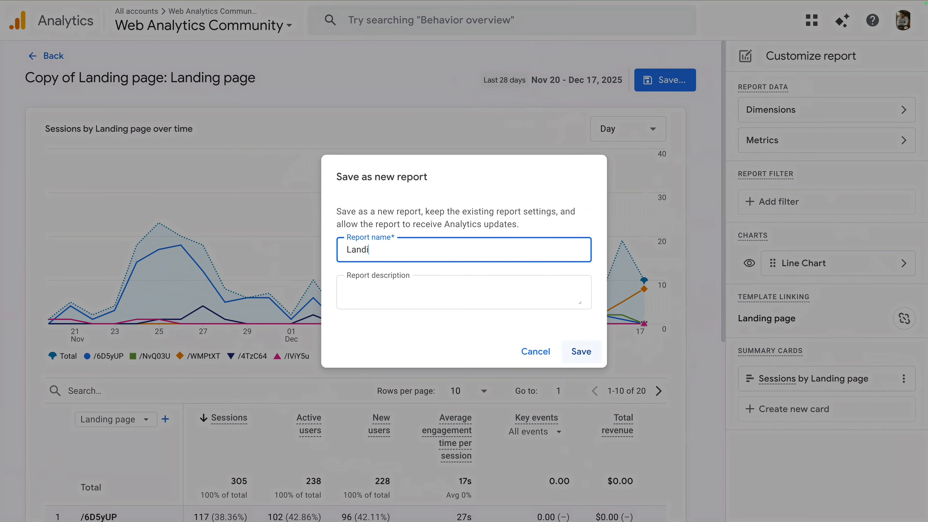
{"action": "type", "text": "age Report [AH"}
{"action": "key", "text": "BackSpace"}
{"action": "type", "text": "hmed]"}
{"action": "left_click", "coordinate": [581, 352]}
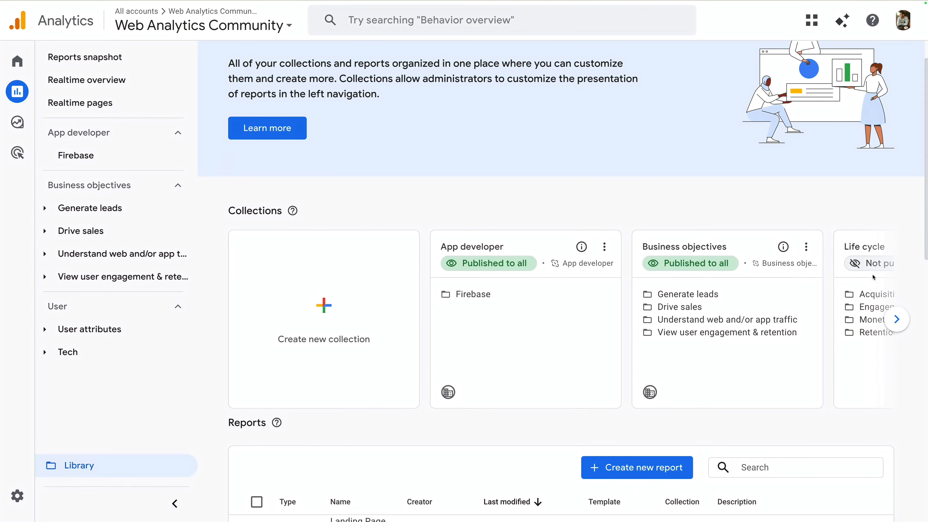
- Create a blank collection and name it with the possessive form of the owner's first name
{"action": "left_click", "coordinate": [324, 322]}
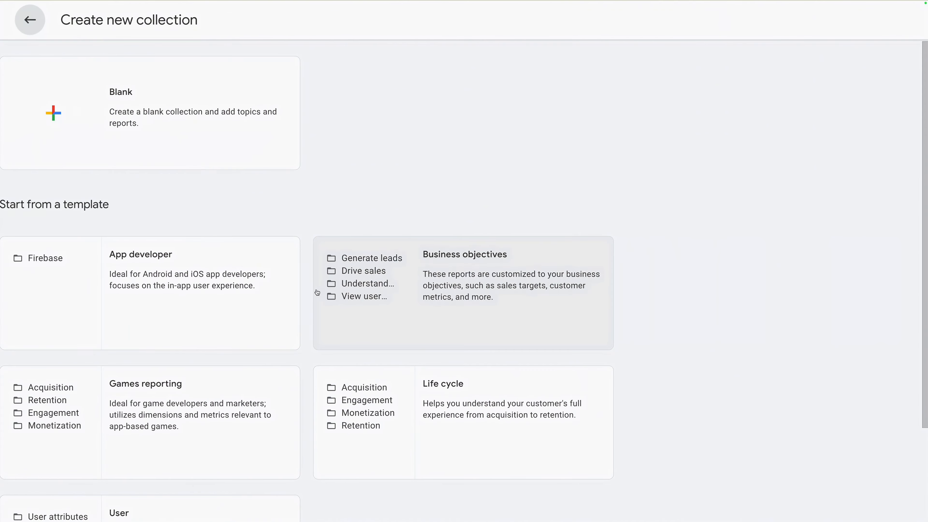
{"action": "left_click", "coordinate": [205, 124]}
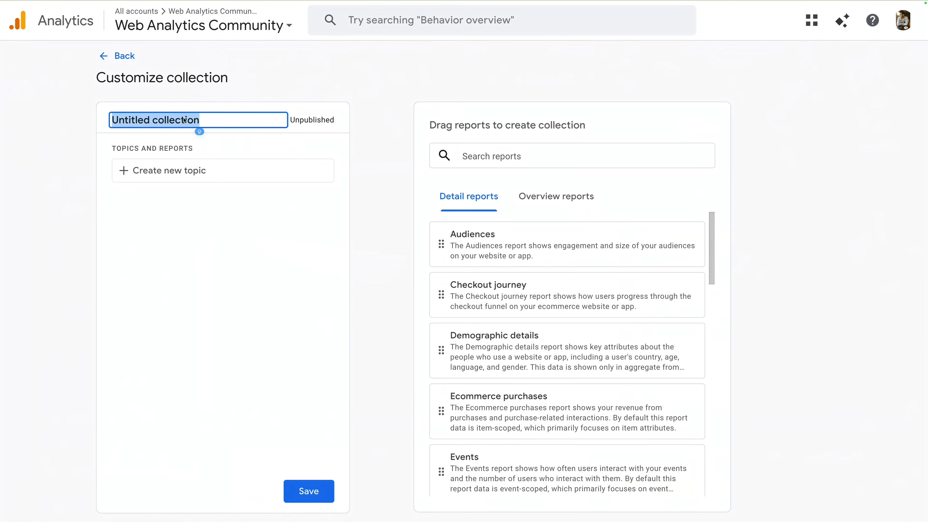
{"action": "type", "text": "Ahmed's"}
- Add a topic to the collection, named with the owner's first name in the possessive plus Custom Report
{"action": "left_click", "coordinate": [176, 170]}
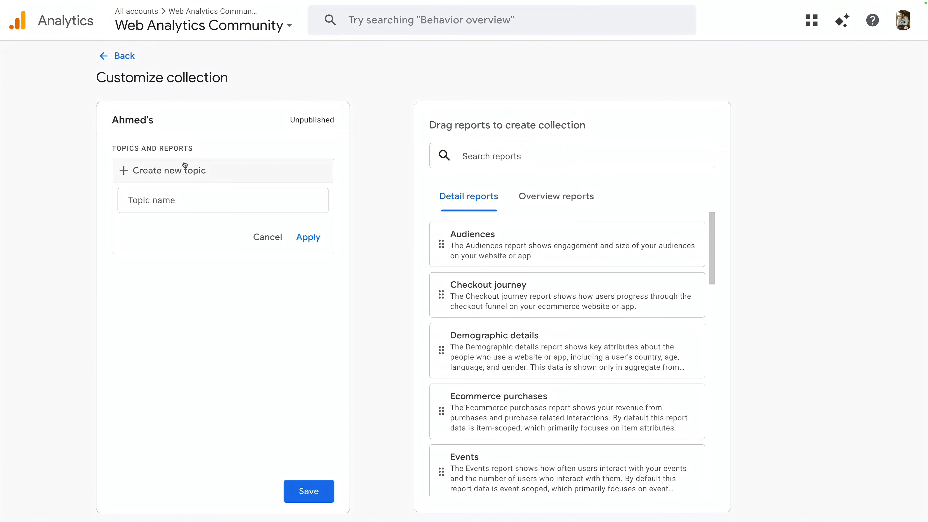
{"action": "left_click", "coordinate": [187, 197]}
{"action": "type", "text": "A"}
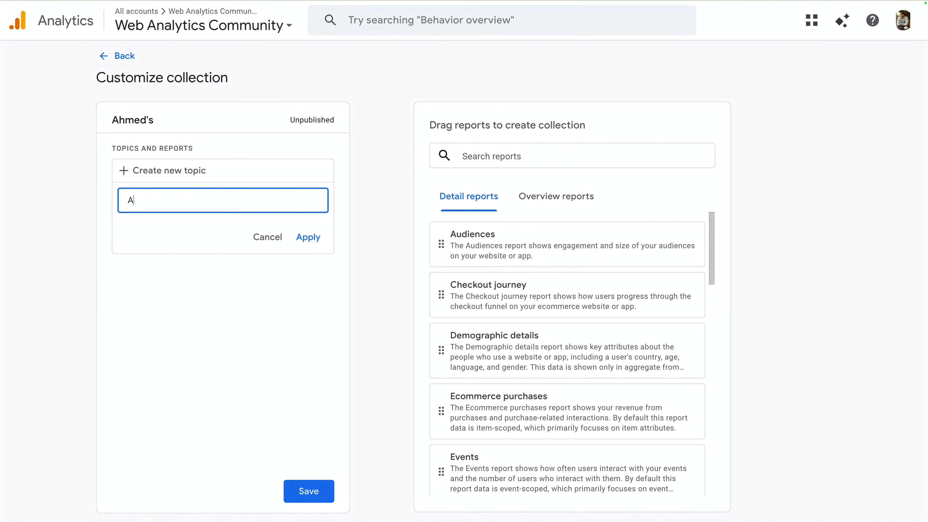
{"action": "type", "text": "hmed's Custom Report"}
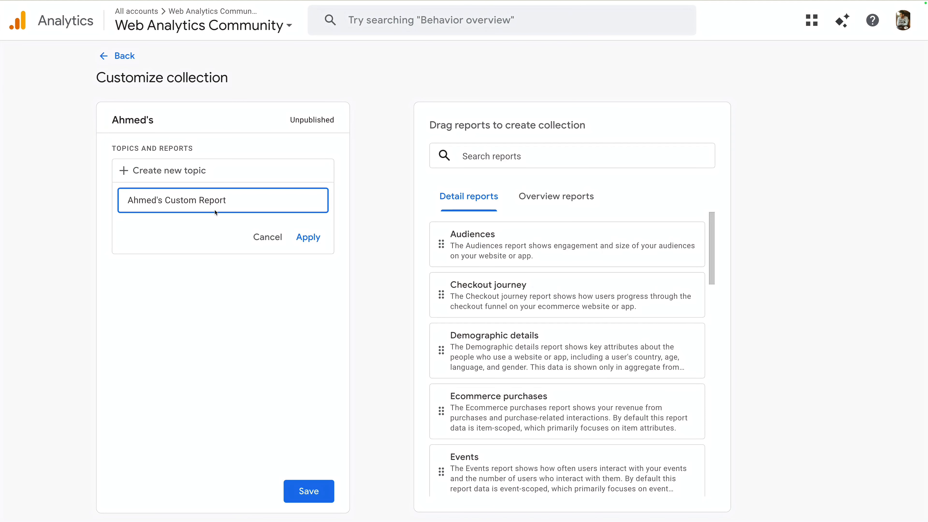
{"action": "key", "text": "Return"}
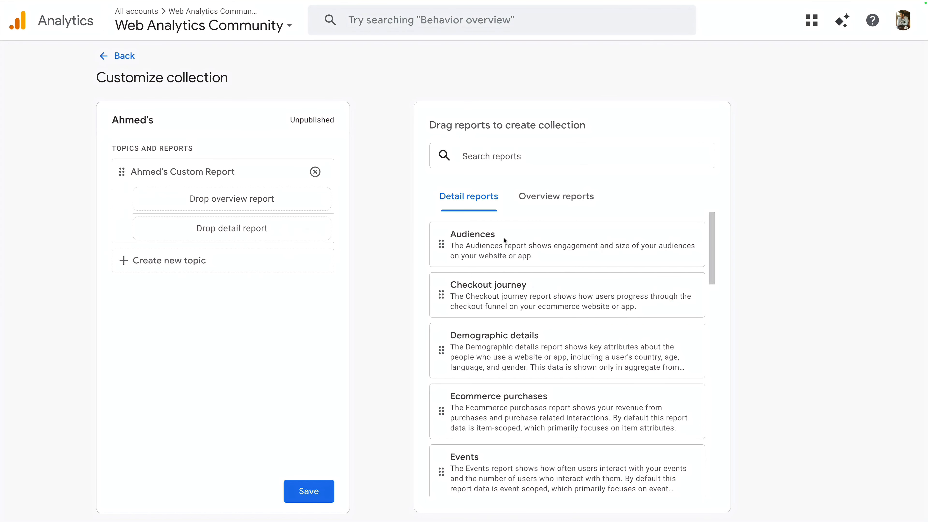
- Search the detail reports for the owner's first name and add both personalized reports to the new topic
{"action": "left_click", "coordinate": [530, 161]}
{"action": "type", "text": "c"}
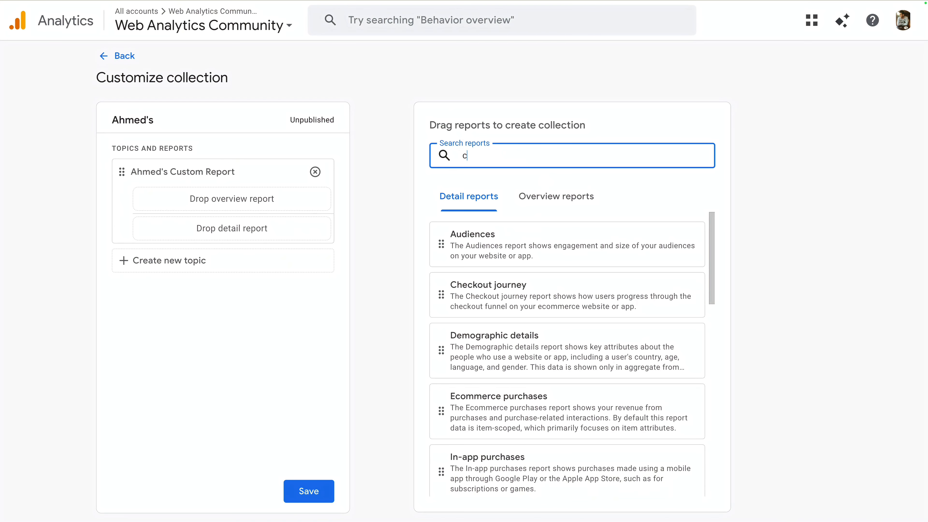
{"action": "type", "text": "ustom"}
{"action": "key", "text": "ctrl+a"}
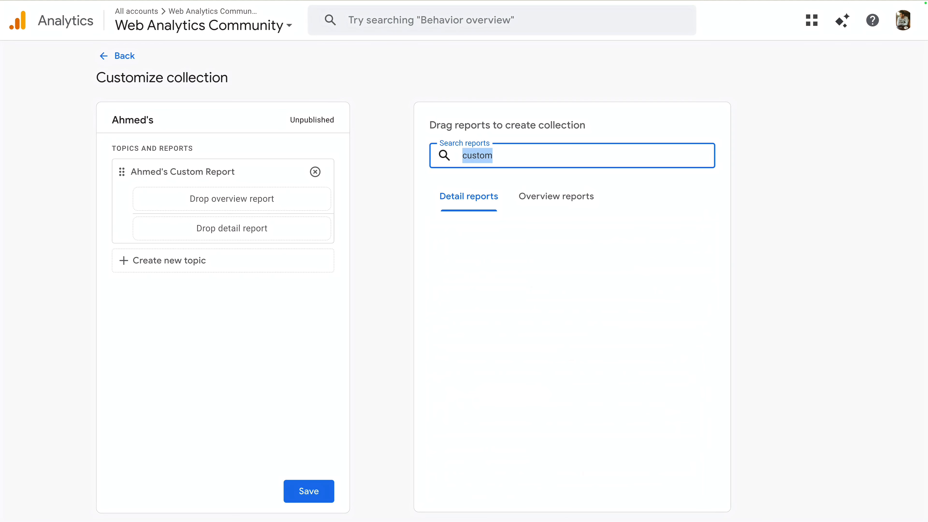
{"action": "type", "text": "ahmed"}
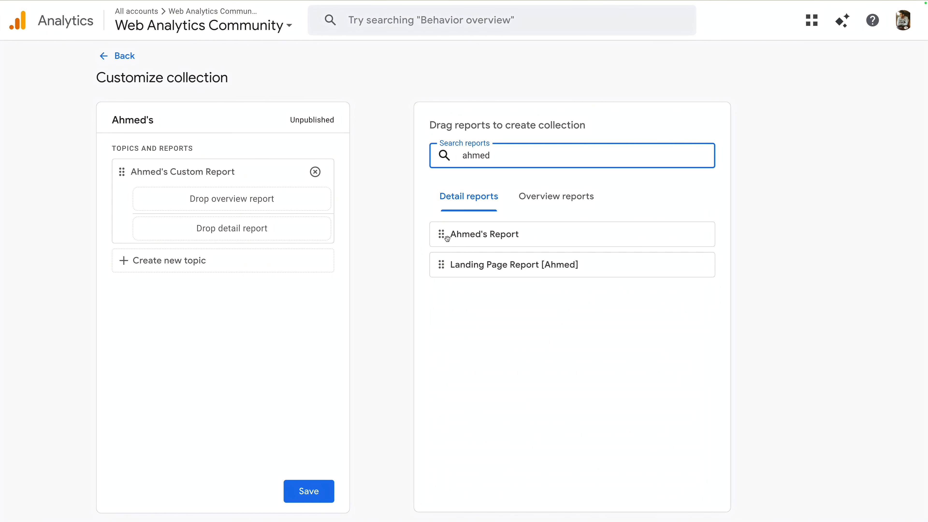
{"action": "left_click_drag", "start_coordinate": [447, 239], "coordinate": [310, 234]}
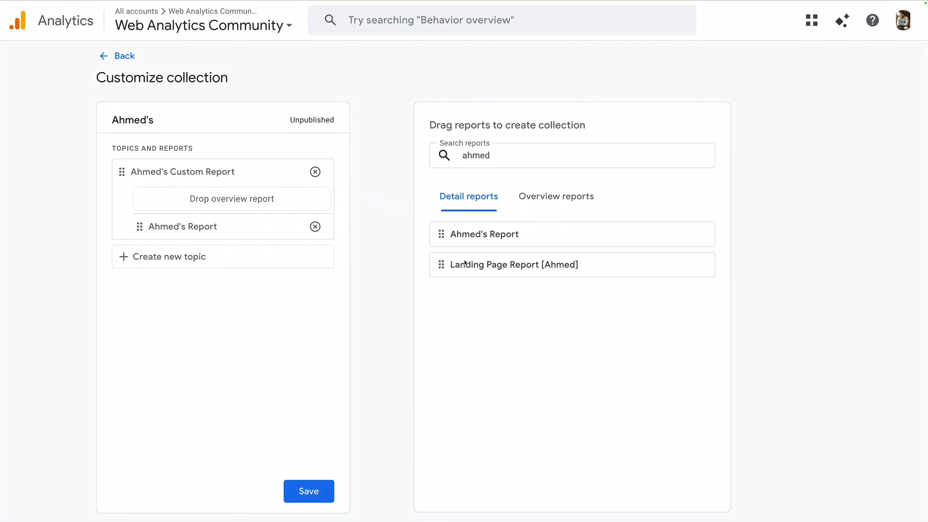
{"action": "left_click_drag", "start_coordinate": [445, 266], "coordinate": [256, 228]}
- Add Overview Custom Report as the topic's overview report and save the collection
{"action": "left_click", "coordinate": [556, 196]}
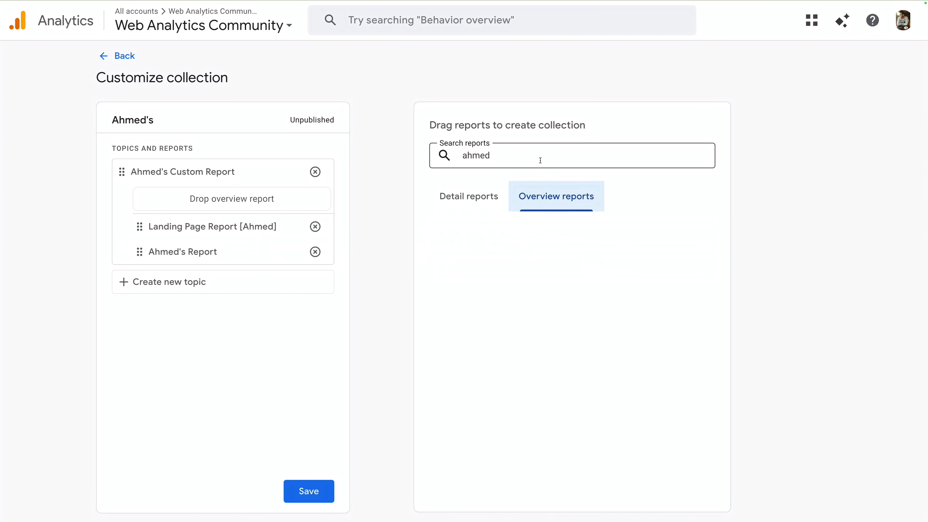
{"action": "double_click", "coordinate": [543, 159]}
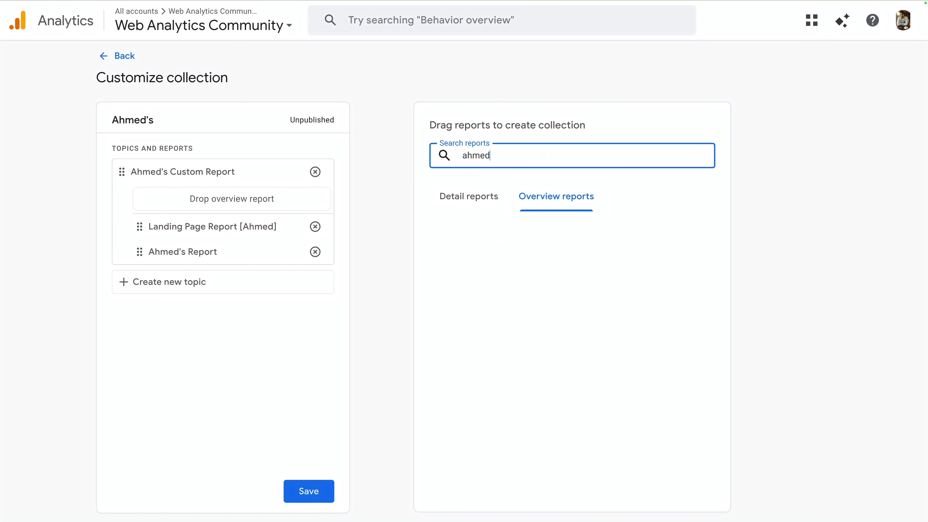
{"action": "key", "text": "BackSpace"}
{"action": "scroll", "coordinate": [529, 296], "scroll_direction": "down", "scroll_amount": 2}
{"action": "scroll", "coordinate": [530, 295], "scroll_direction": "down", "scroll_amount": 3}
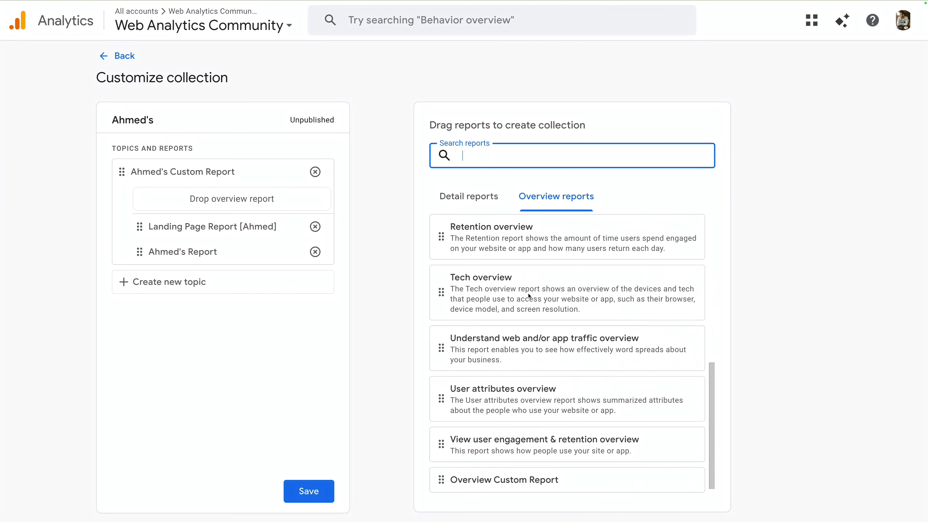
{"action": "left_click_drag", "start_coordinate": [480, 479], "coordinate": [234, 220]}
{"action": "left_click", "coordinate": [304, 490]}
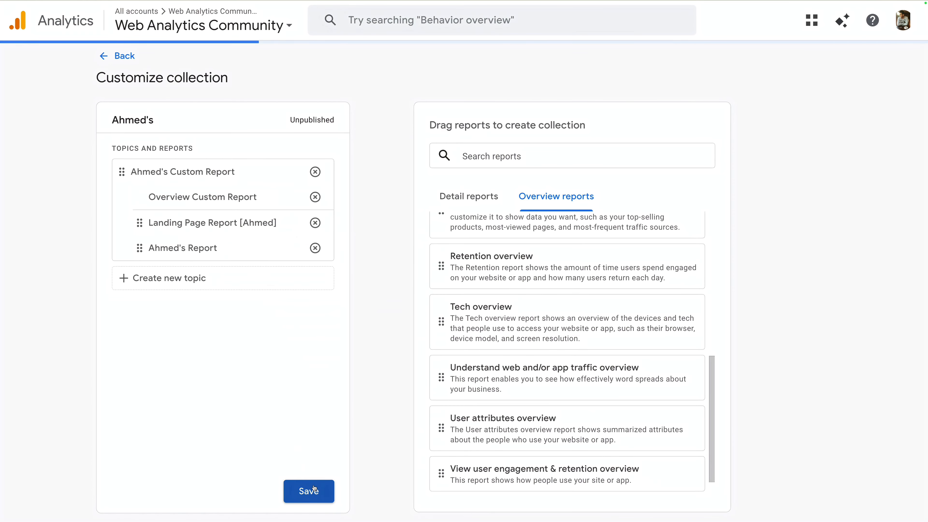
- Return to the Library and publish the newly created collection
{"action": "left_click", "coordinate": [127, 62]}
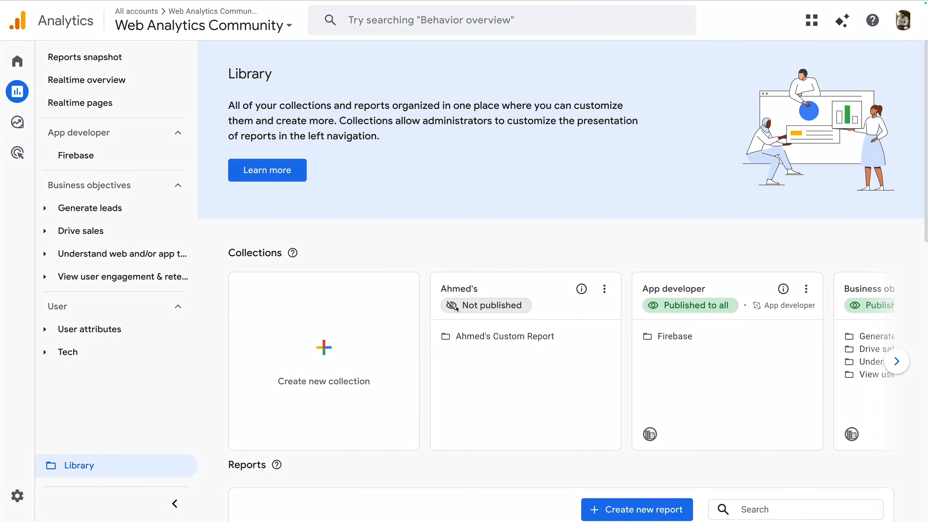
{"action": "left_click", "coordinate": [605, 289]}
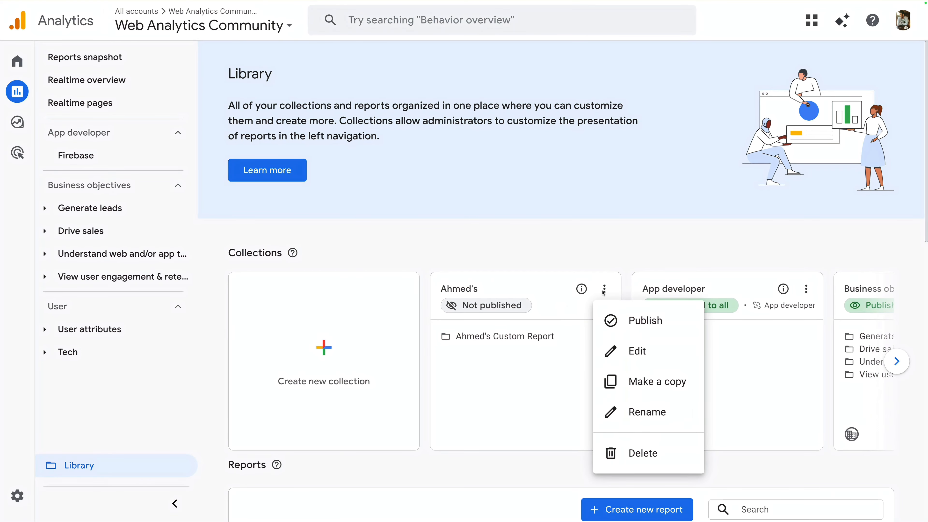
{"action": "left_click", "coordinate": [632, 320]}
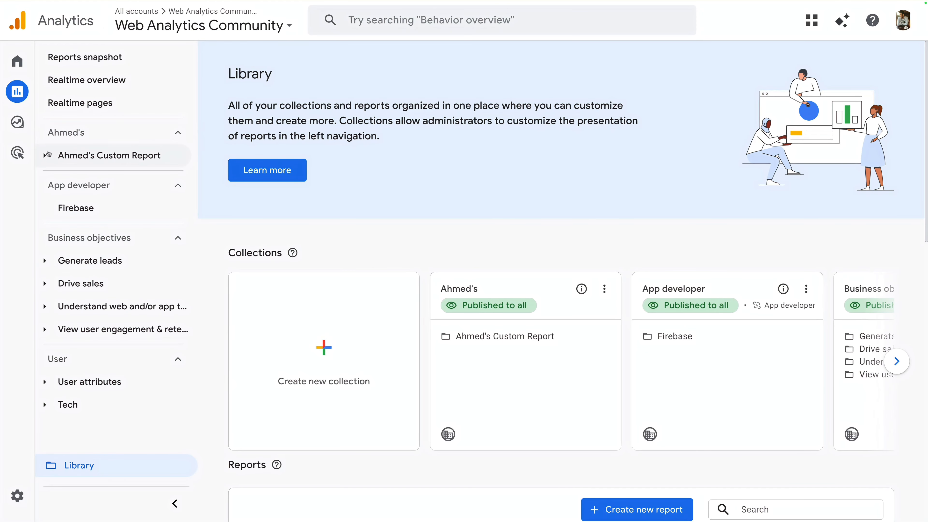
- Expand the published custom topic in the report navigation and review its overview report and both detail reports
{"action": "left_click", "coordinate": [46, 155]}
{"action": "left_click", "coordinate": [98, 178]}
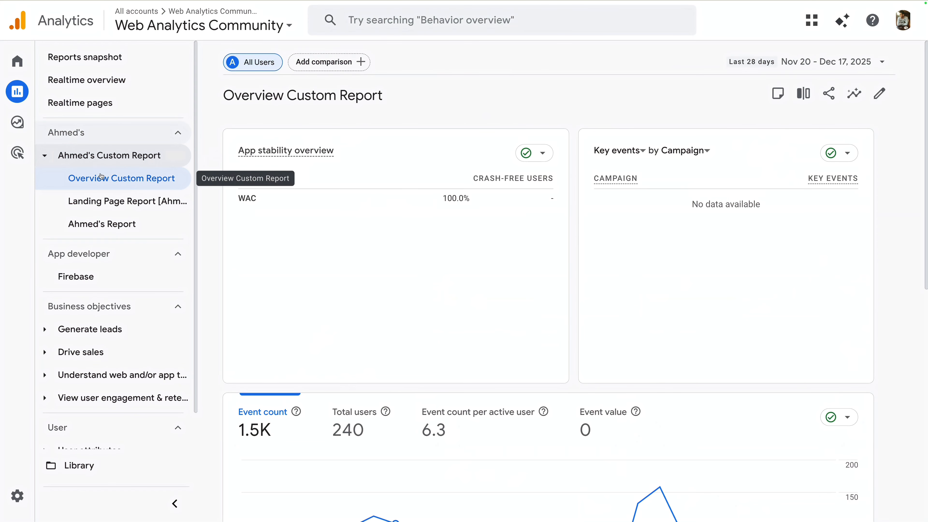
{"action": "scroll", "coordinate": [383, 272], "scroll_direction": "down", "scroll_amount": 8}
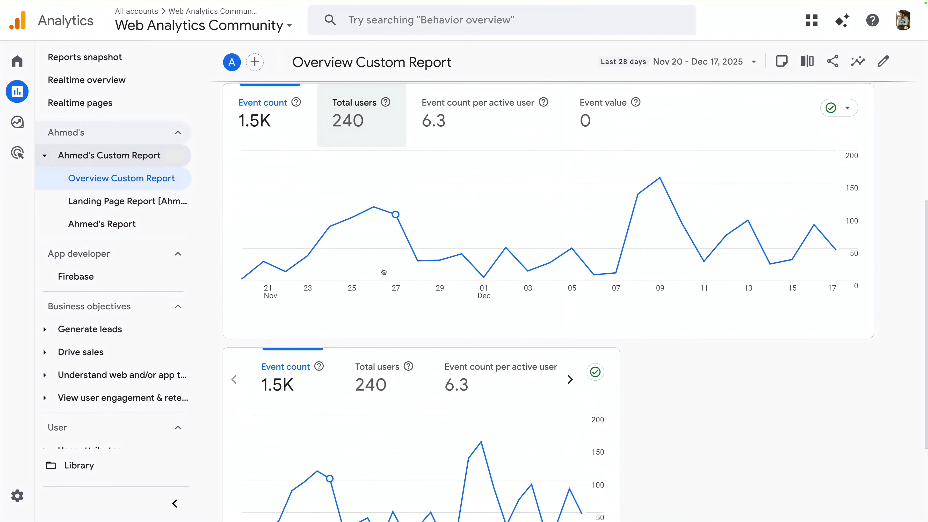
{"action": "scroll", "coordinate": [384, 272], "scroll_direction": "down", "scroll_amount": 2}
{"action": "scroll", "coordinate": [376, 289], "scroll_direction": "up", "scroll_amount": 5}
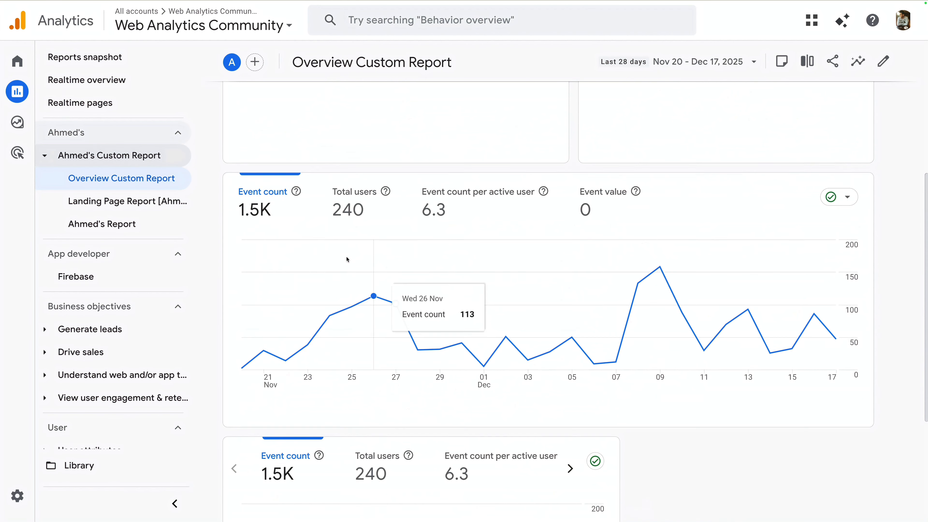
{"action": "left_click", "coordinate": [134, 210]}
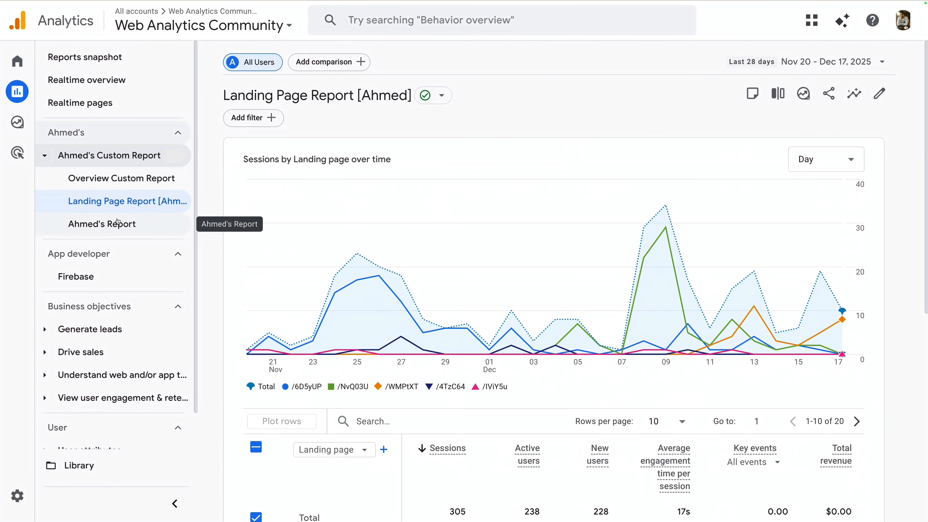
{"action": "left_click", "coordinate": [117, 222]}
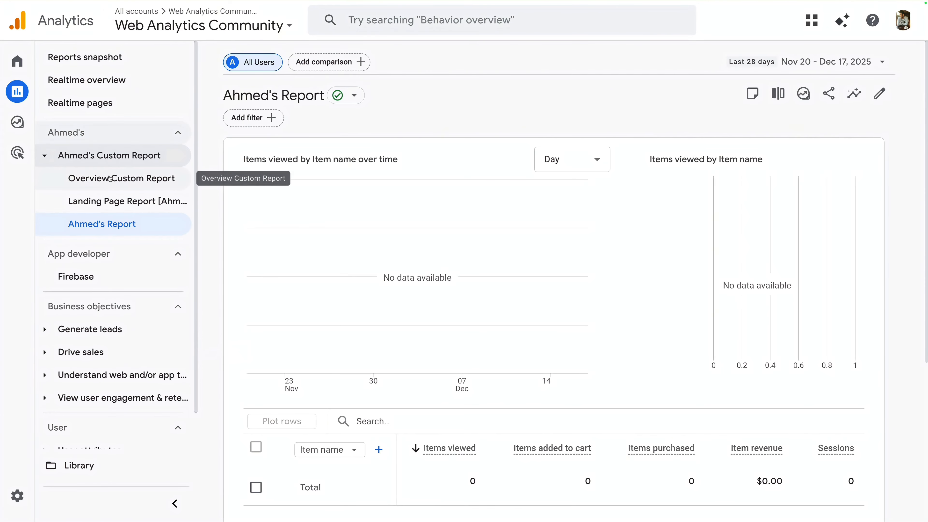
- Unpublish the App developer collection in the Library and bring the further collections into view
{"action": "left_click", "coordinate": [97, 472]}
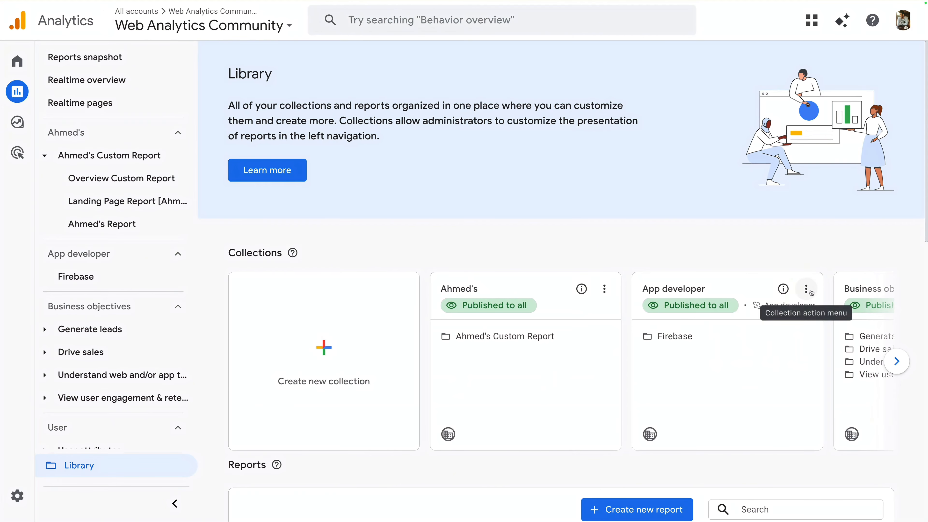
{"action": "left_click", "coordinate": [807, 290]}
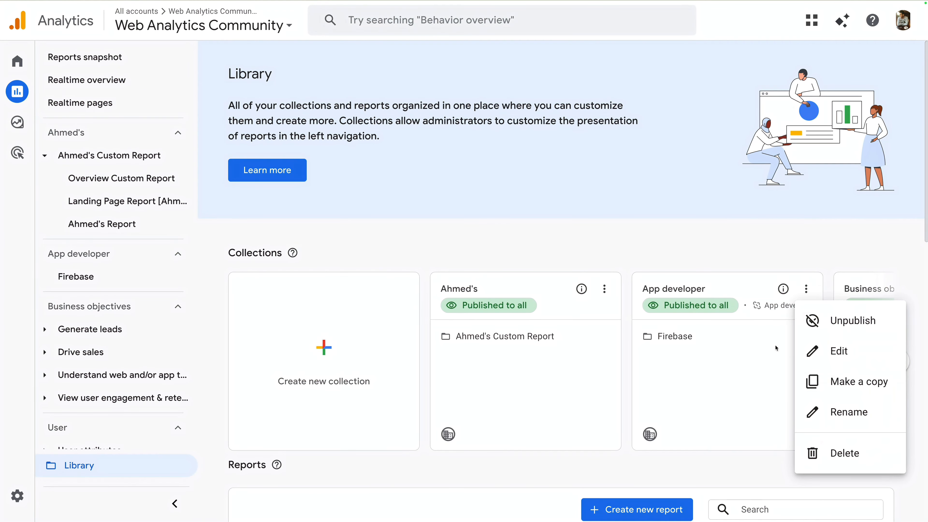
{"action": "left_click", "coordinate": [829, 328]}
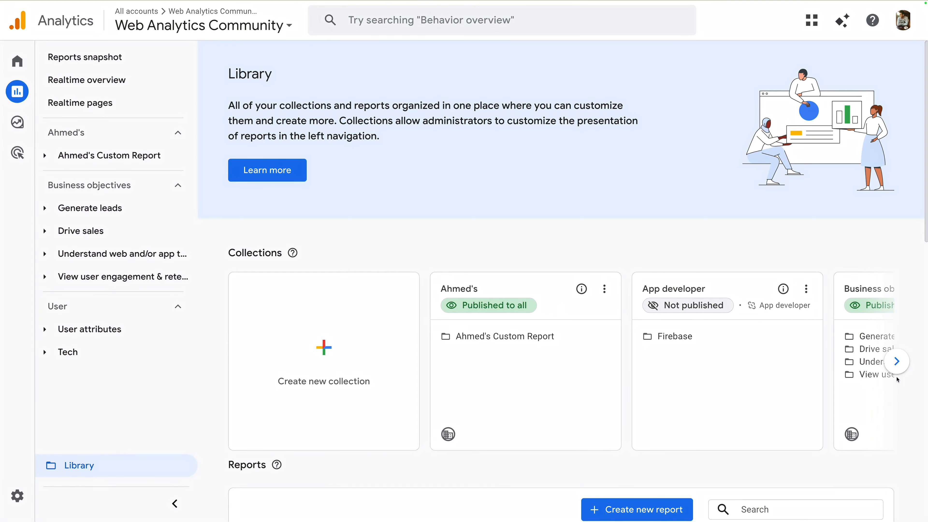
{"action": "left_click", "coordinate": [897, 361]}
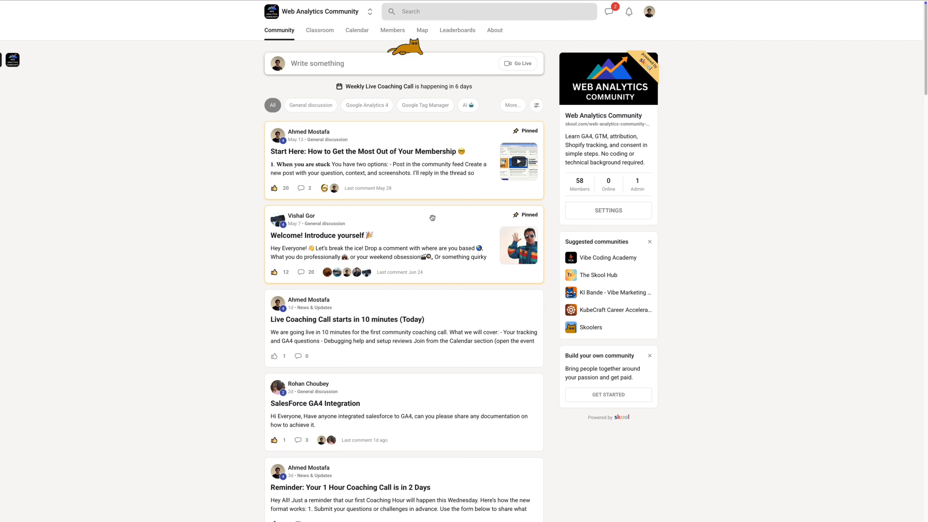
- Browse the posts in the Web Analytics Community feed on Skool
{"action": "scroll", "coordinate": [432, 218], "scroll_direction": "down", "scroll_amount": 6}
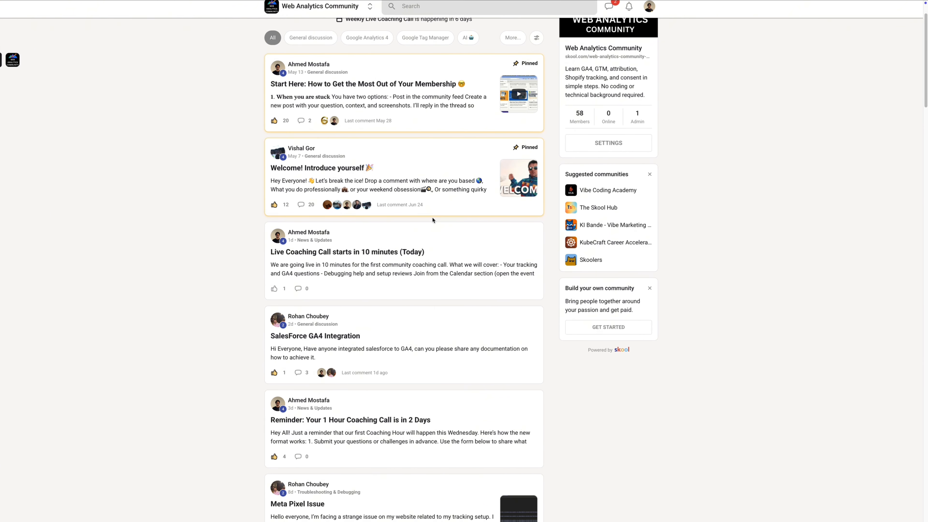
{"action": "scroll", "coordinate": [434, 219], "scroll_direction": "down", "scroll_amount": 11}
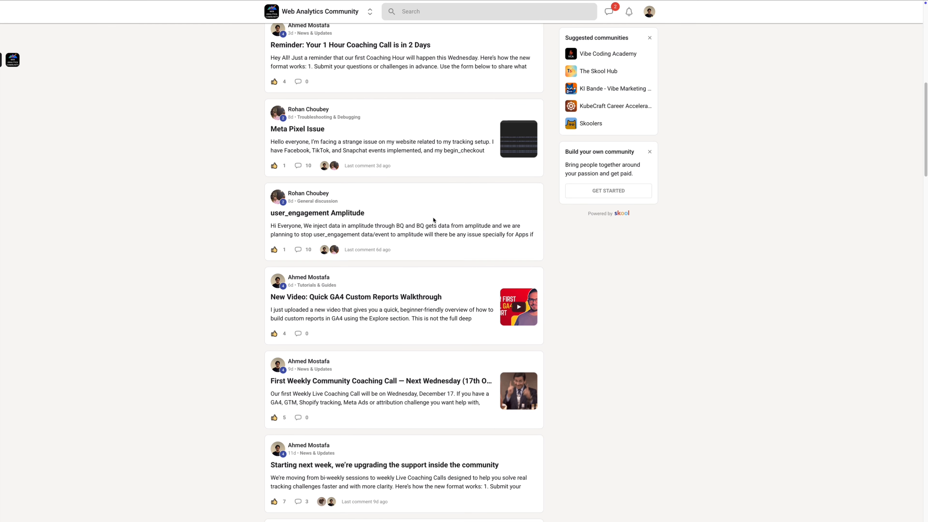
{"action": "scroll", "coordinate": [435, 221], "scroll_direction": "down", "scroll_amount": 11}
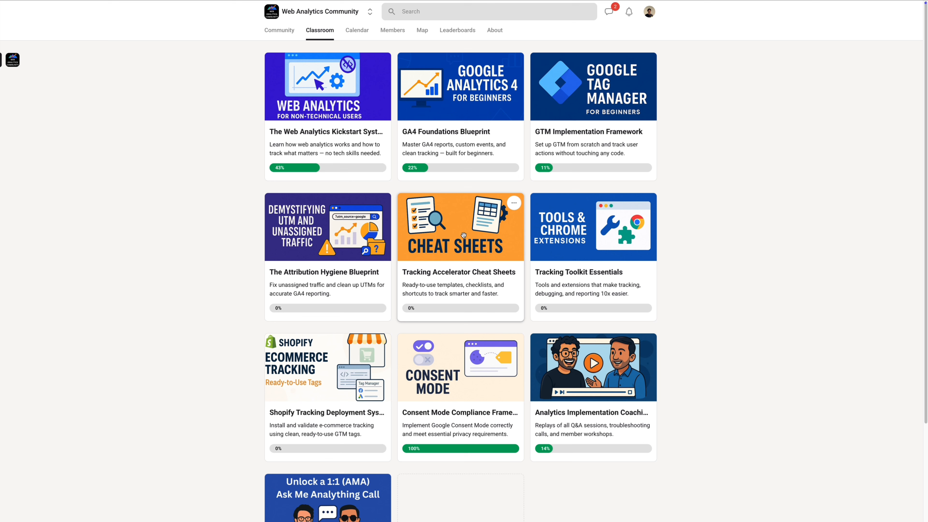
- View the December 24 Weekly Live Coaching Call details in the community calendar and return to the community feed
{"action": "left_click", "coordinate": [358, 32]}
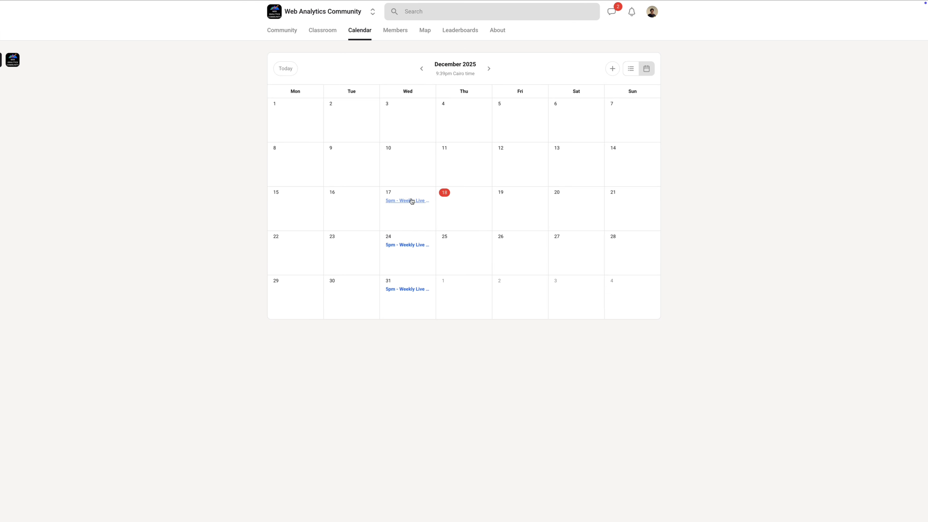
{"action": "left_click", "coordinate": [405, 246]}
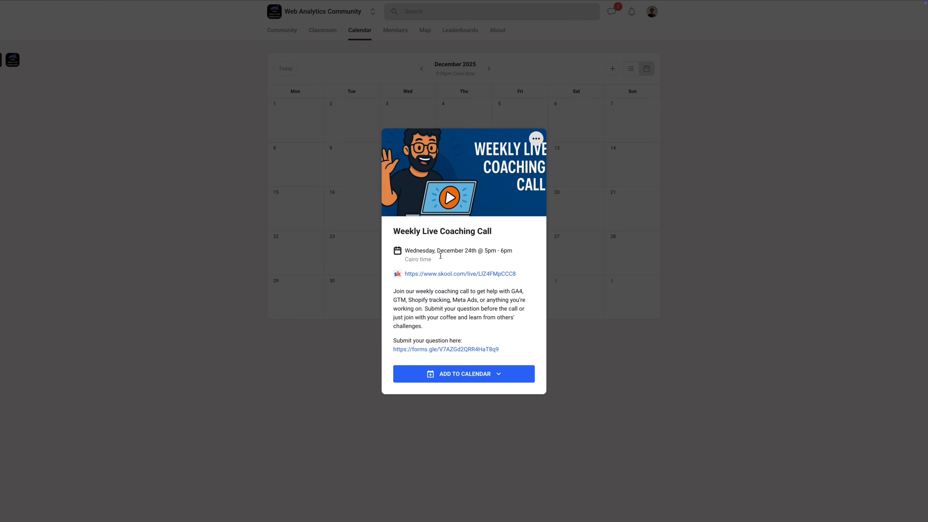
{"action": "left_click", "coordinate": [327, 161]}
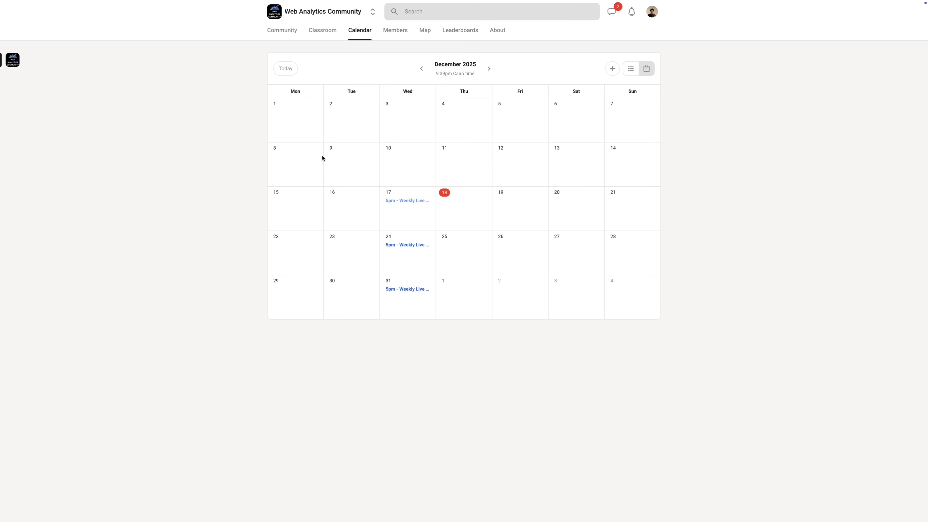
{"action": "left_click", "coordinate": [294, 33]}
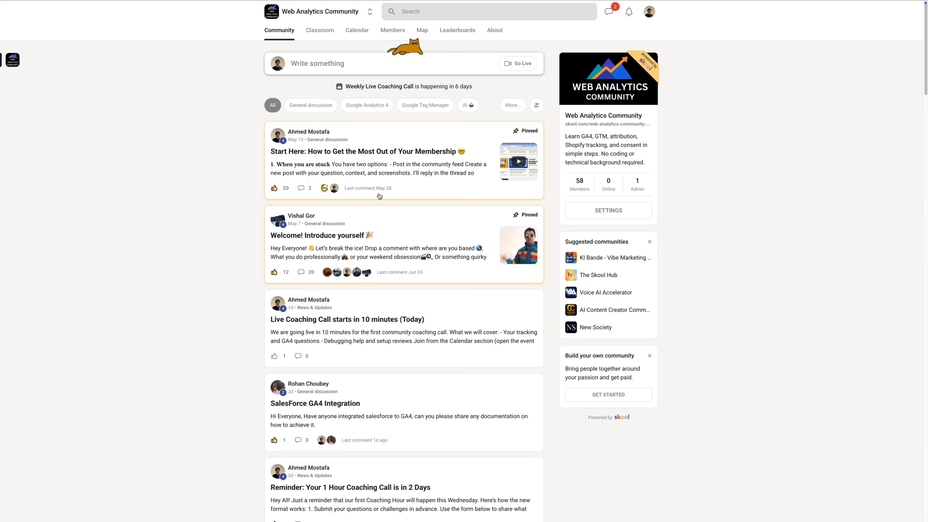
- Read the full Meta Pixel Issue post in the community feed, including its comments and the hidden replies, and close it
{"action": "scroll", "coordinate": [377, 212], "scroll_direction": "down", "scroll_amount": 5}
{"action": "scroll", "coordinate": [373, 224], "scroll_direction": "down", "scroll_amount": 6}
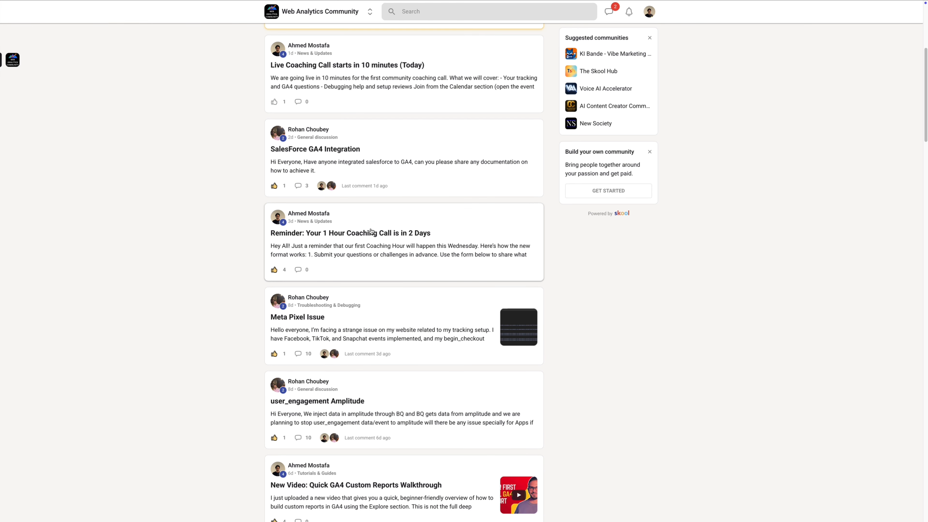
{"action": "left_click", "coordinate": [360, 233]}
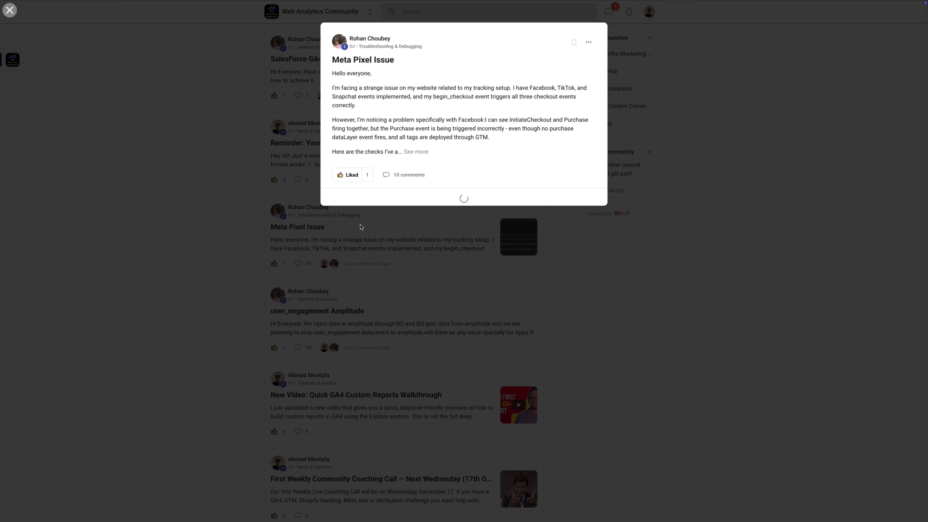
{"action": "left_click", "coordinate": [416, 152]}
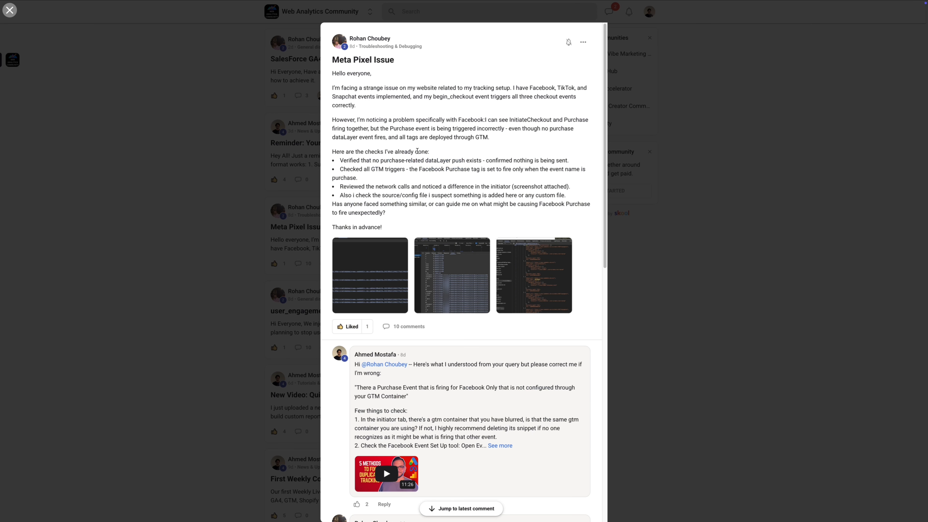
{"action": "scroll", "coordinate": [416, 187], "scroll_direction": "down", "scroll_amount": 8}
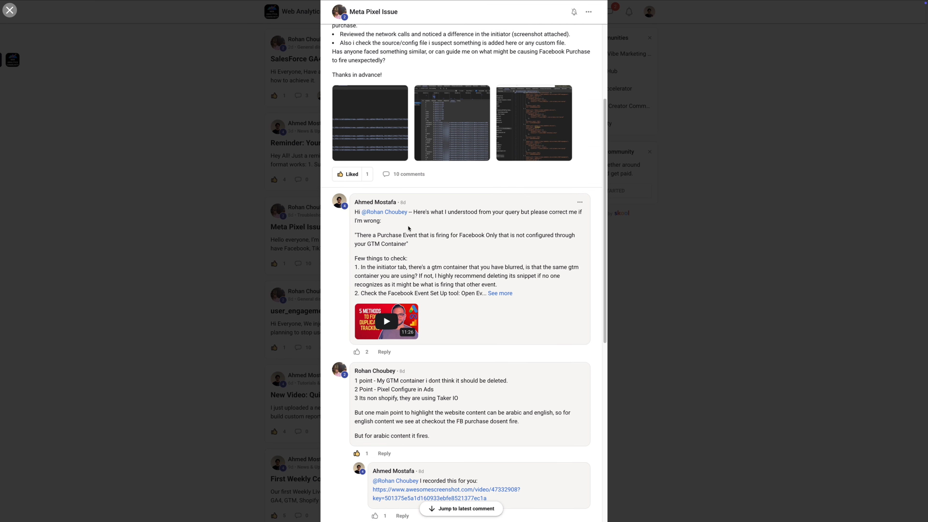
{"action": "scroll", "coordinate": [409, 229], "scroll_direction": "down", "scroll_amount": 6}
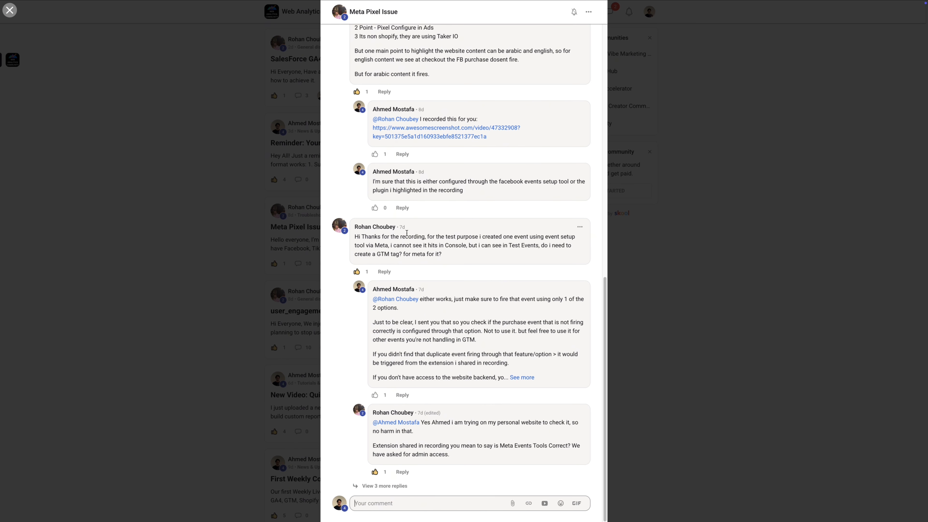
{"action": "left_click", "coordinate": [387, 487]}
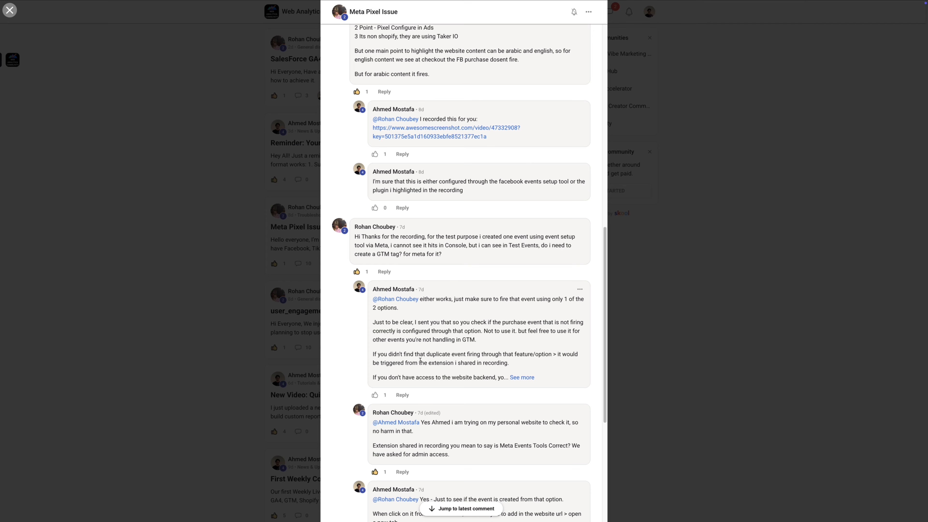
{"action": "scroll", "coordinate": [392, 420], "scroll_direction": "down", "scroll_amount": 7}
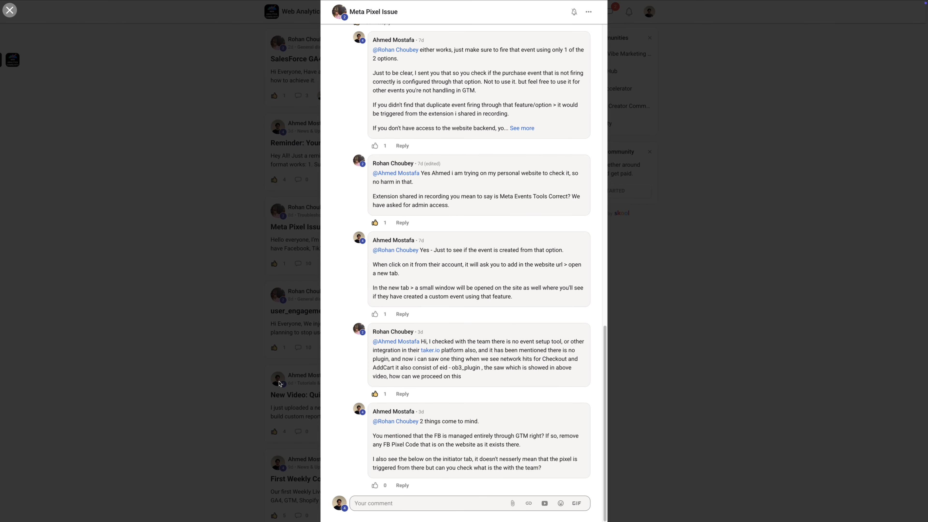
{"action": "left_click", "coordinate": [280, 383]}
- Find the Multi-site Google Tag Manager recs post further down the feed, read its expanded comment, and close it
{"action": "scroll", "coordinate": [289, 370], "scroll_direction": "down", "scroll_amount": 5}
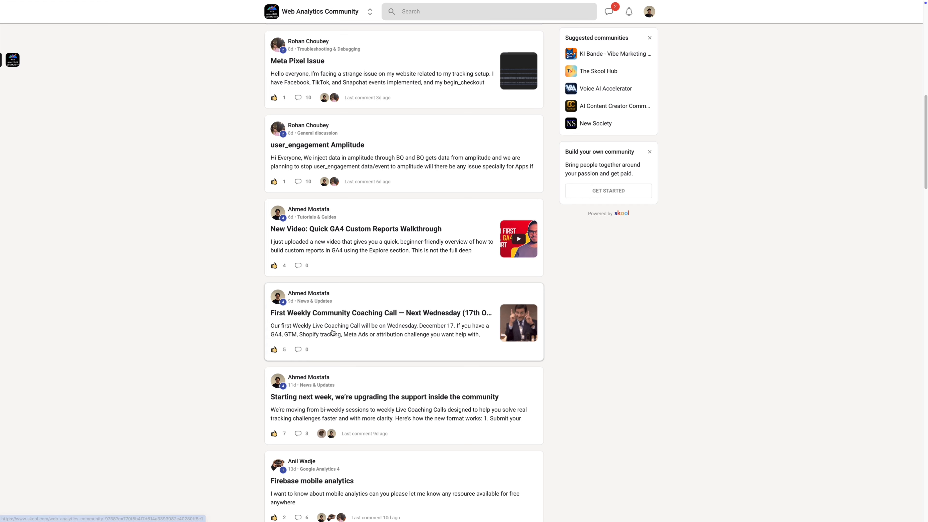
{"action": "scroll", "coordinate": [349, 309], "scroll_direction": "down", "scroll_amount": 5}
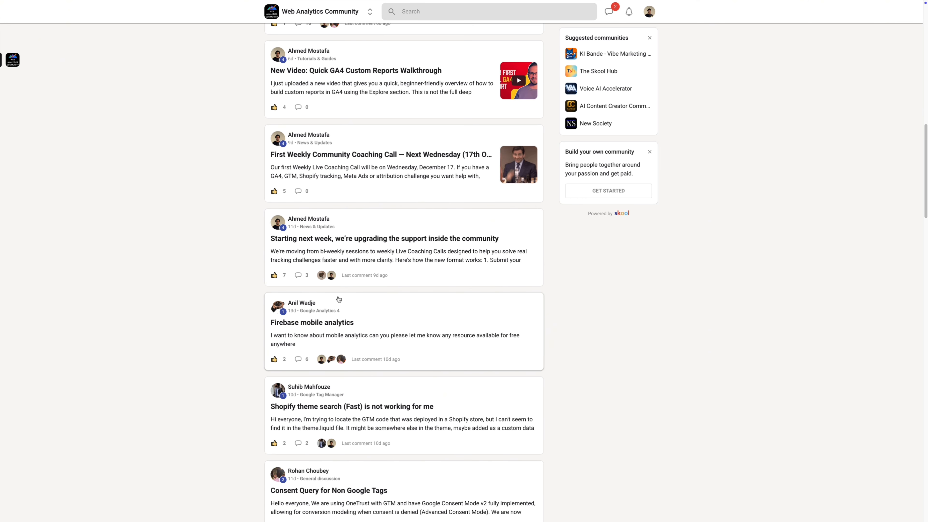
{"action": "scroll", "coordinate": [367, 355], "scroll_direction": "down", "scroll_amount": 5}
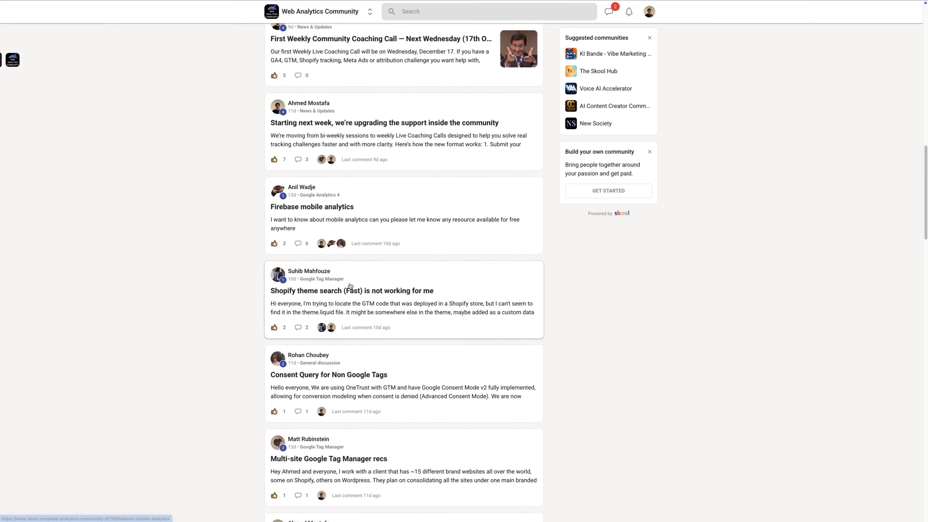
{"action": "left_click", "coordinate": [353, 371]}
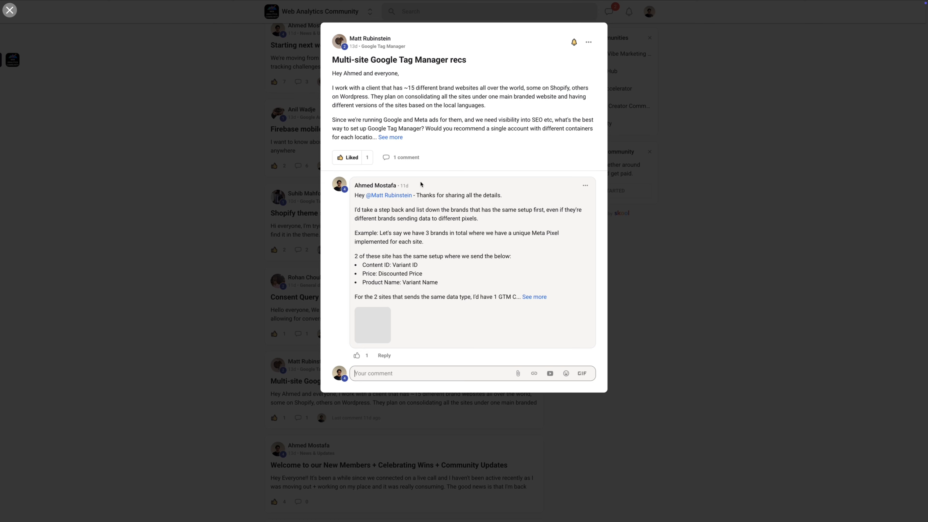
{"action": "left_click", "coordinate": [534, 297]}
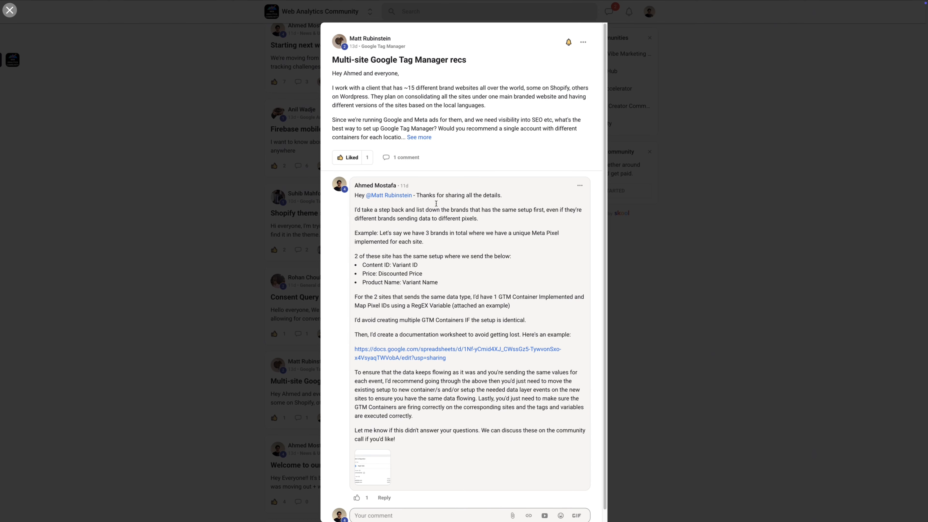
{"action": "left_click", "coordinate": [676, 223]}
- Leave the older feed posts and open the community's Classroom section
{"action": "scroll", "coordinate": [353, 55], "scroll_direction": "up", "scroll_amount": 15}
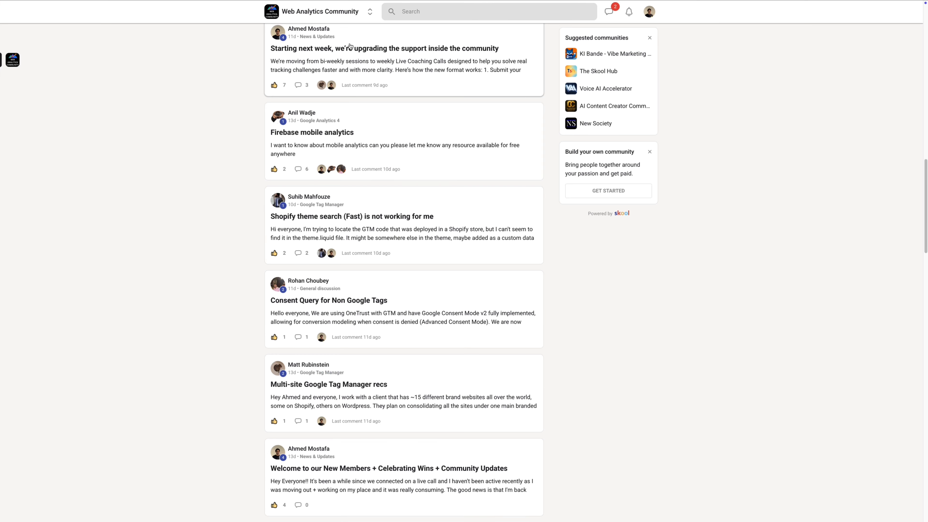
{"action": "scroll", "coordinate": [352, 55], "scroll_direction": "up", "scroll_amount": 8}
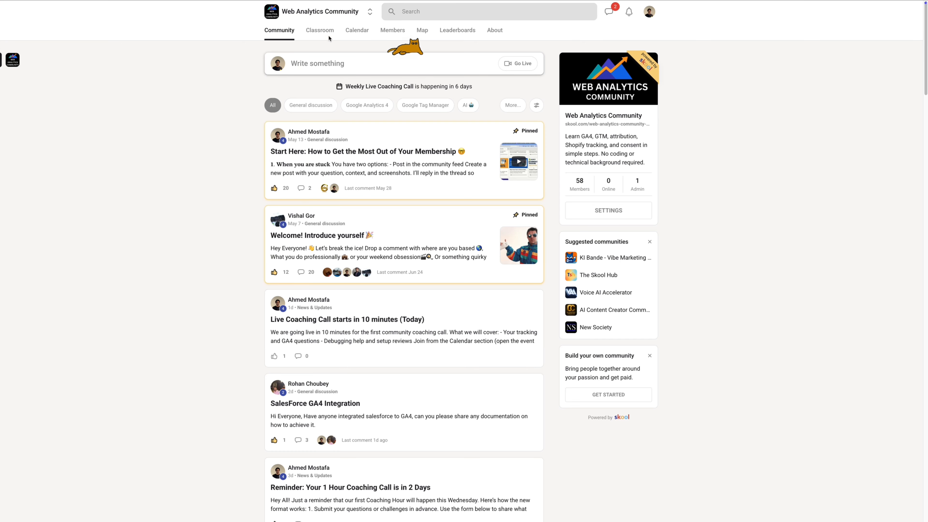
{"action": "left_click", "coordinate": [320, 31]}
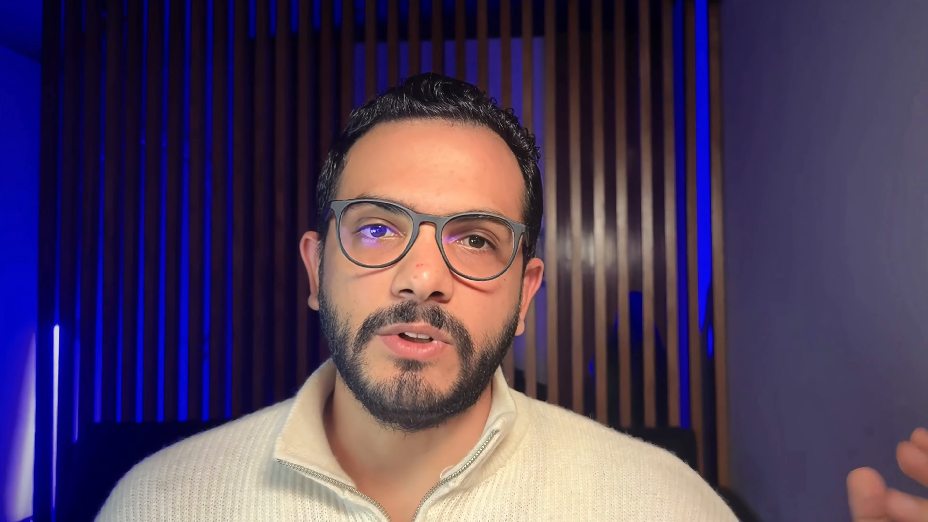